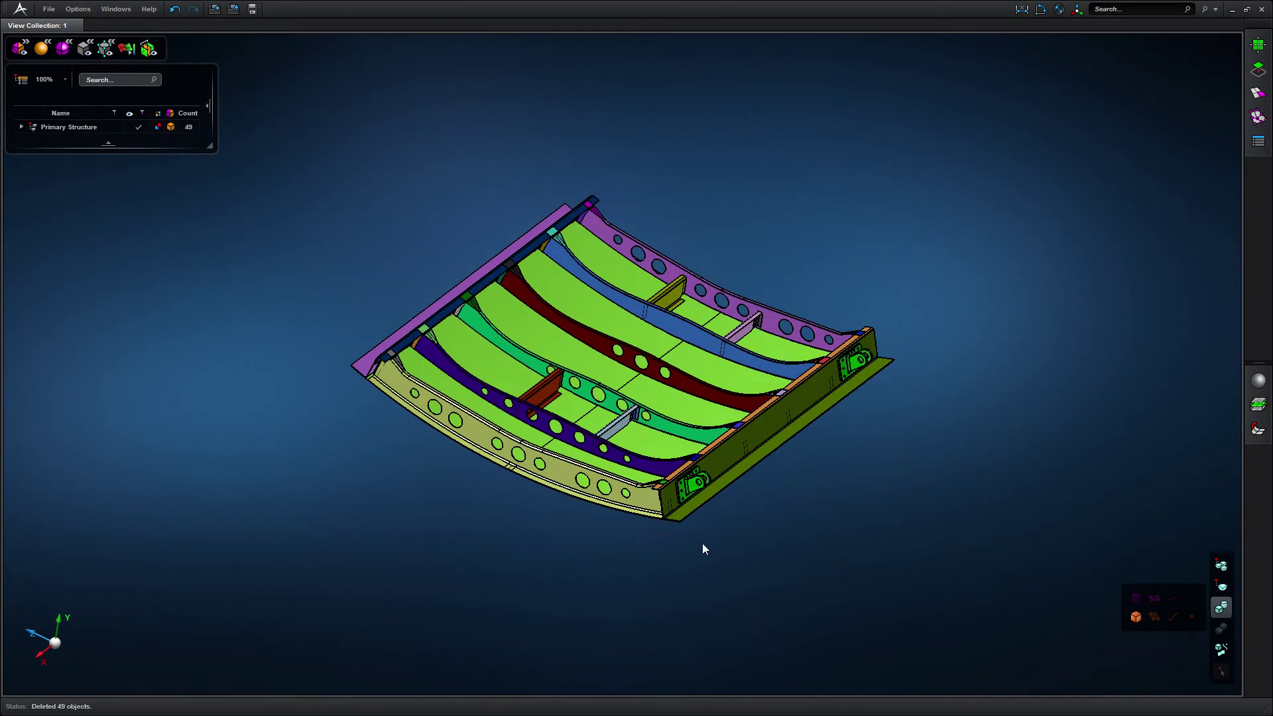
scroll(702, 543, "up", 3)
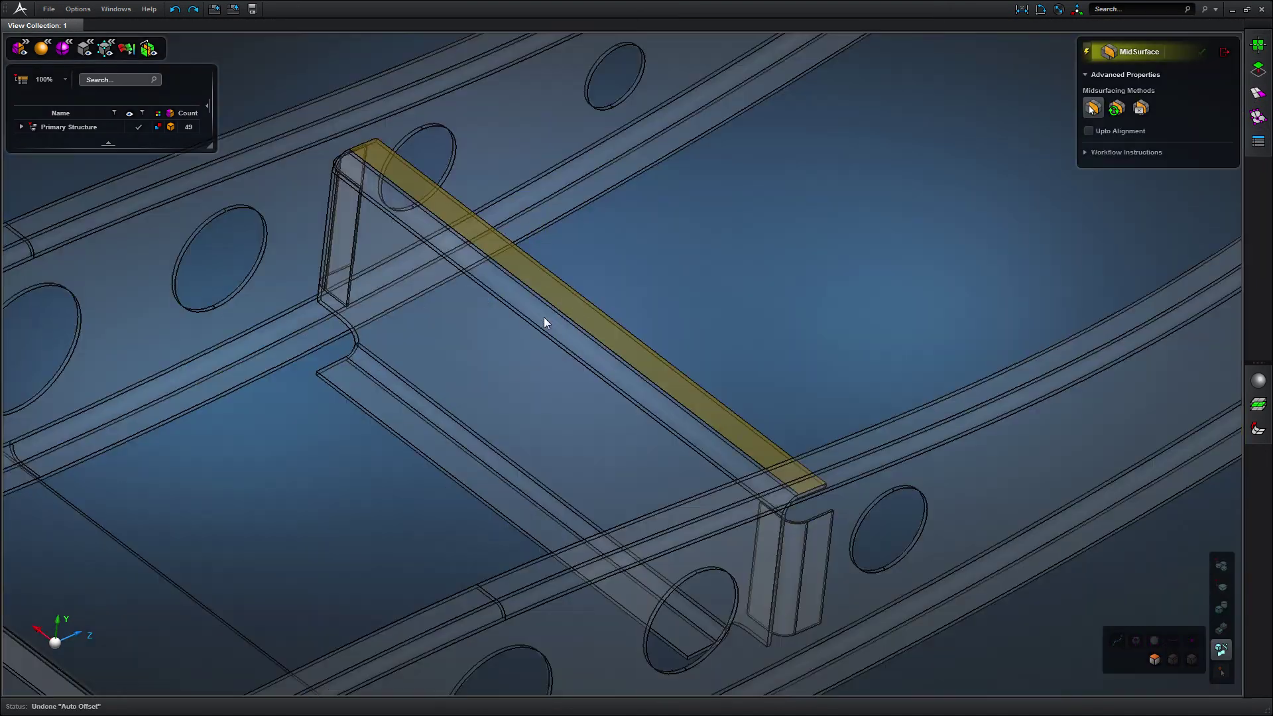
Create a mid-surface from the selected rib faces
left_click(544, 317)
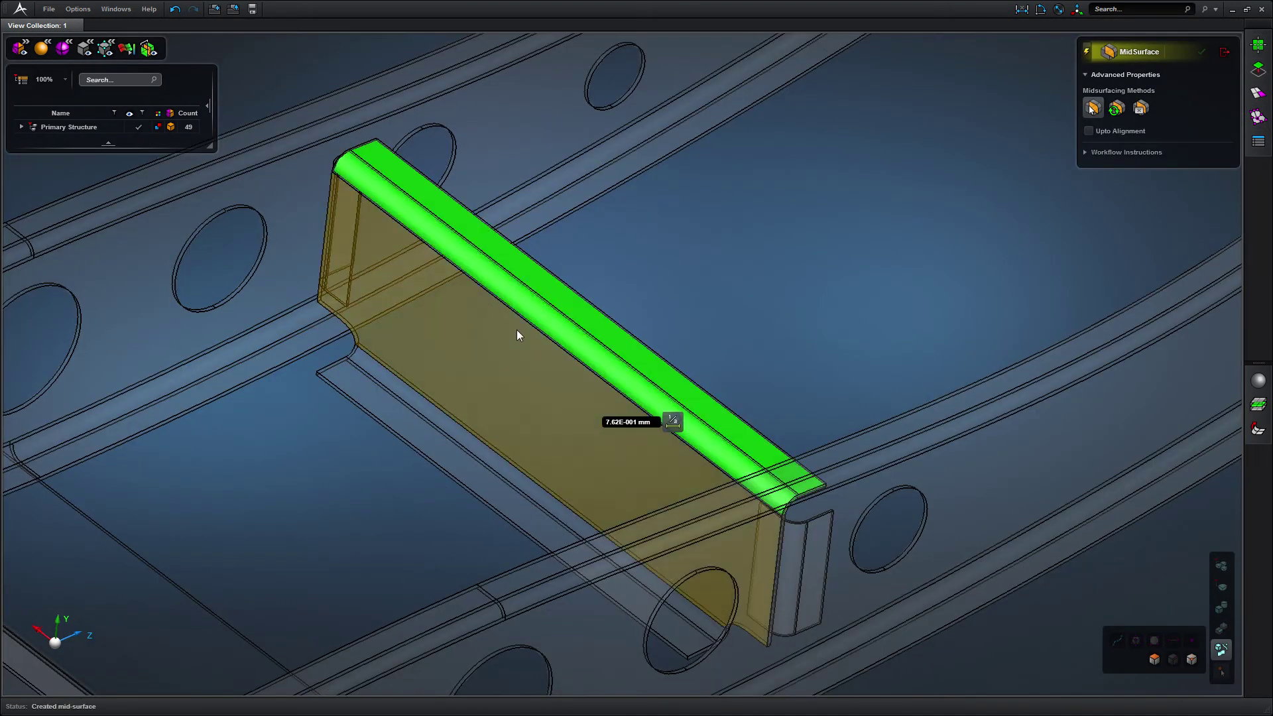
middle_click_drag(465, 453, 597, 398)
left_click(537, 537)
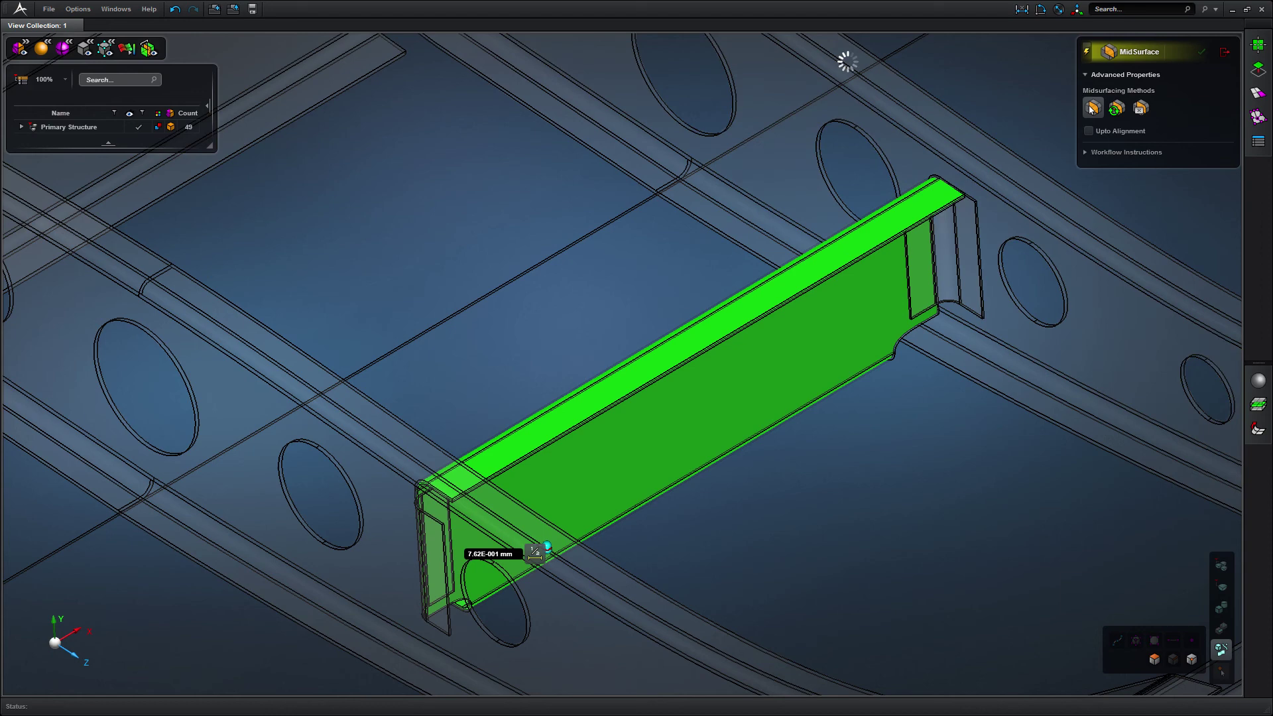
Pick the frame and skin faces, then midsurface all 49 parts with Constant Thickness
left_click(845, 50)
left_click(734, 193)
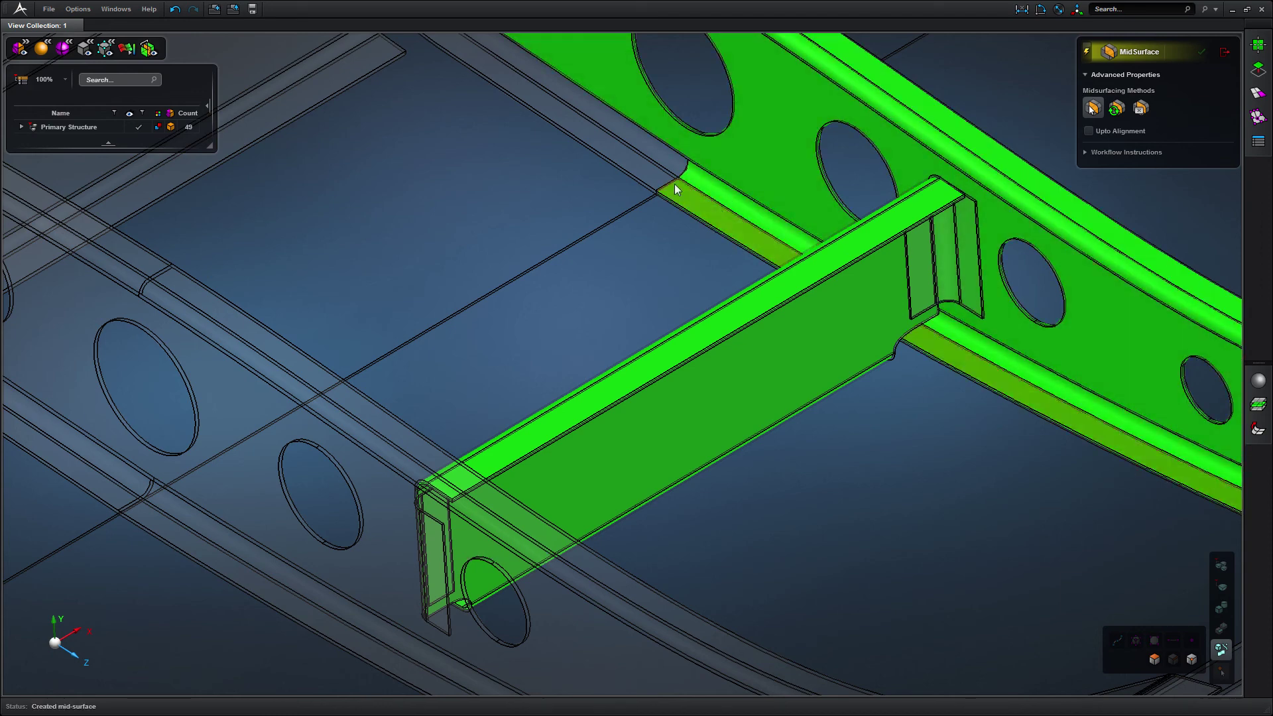
left_click(622, 195)
left_click(628, 236)
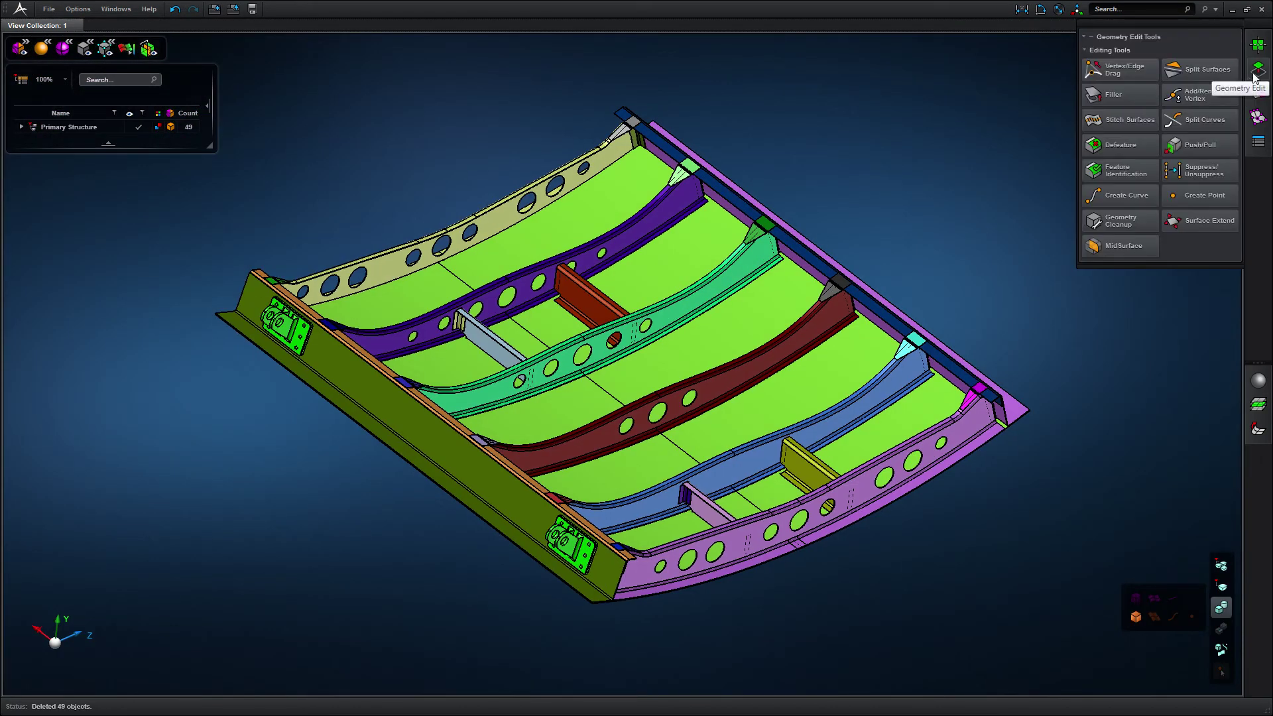
left_click(1116, 109)
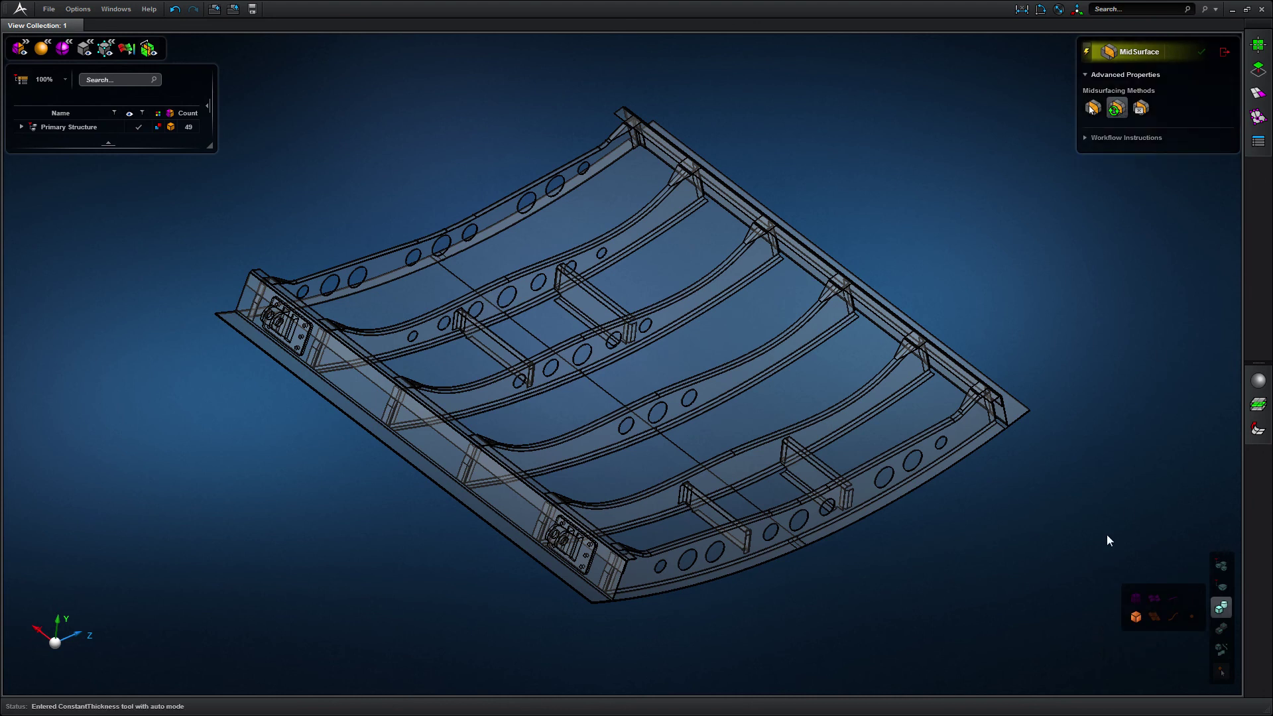
left_click_drag(1094, 631, 205, 42)
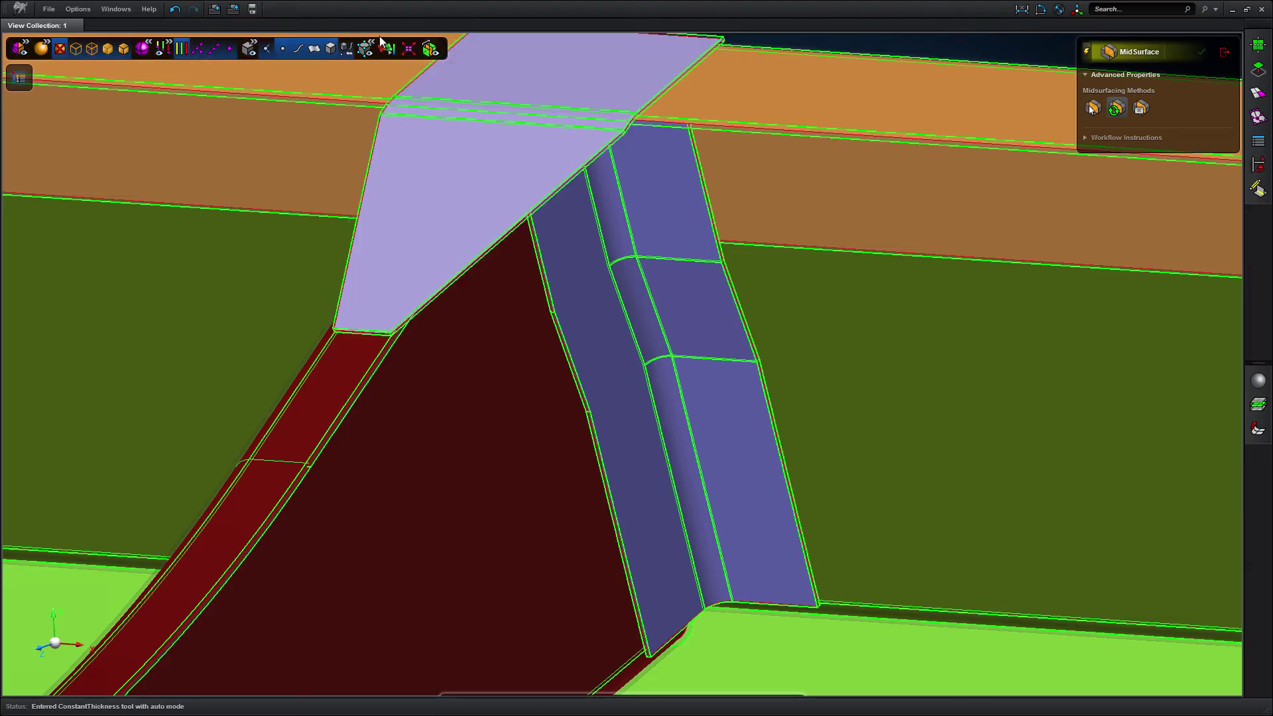
left_click(335, 49)
scroll(411, 192, "up", 3)
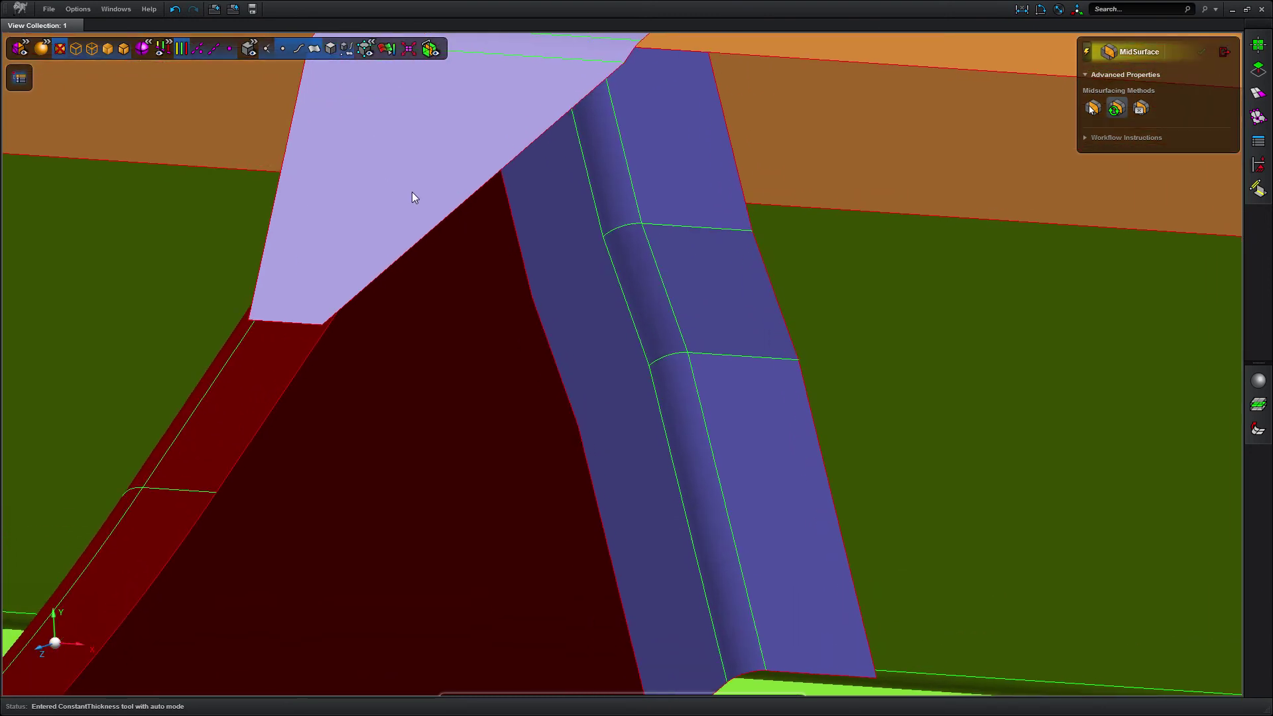
scroll(443, 223, "down", 5)
scroll(468, 230, "up", 2)
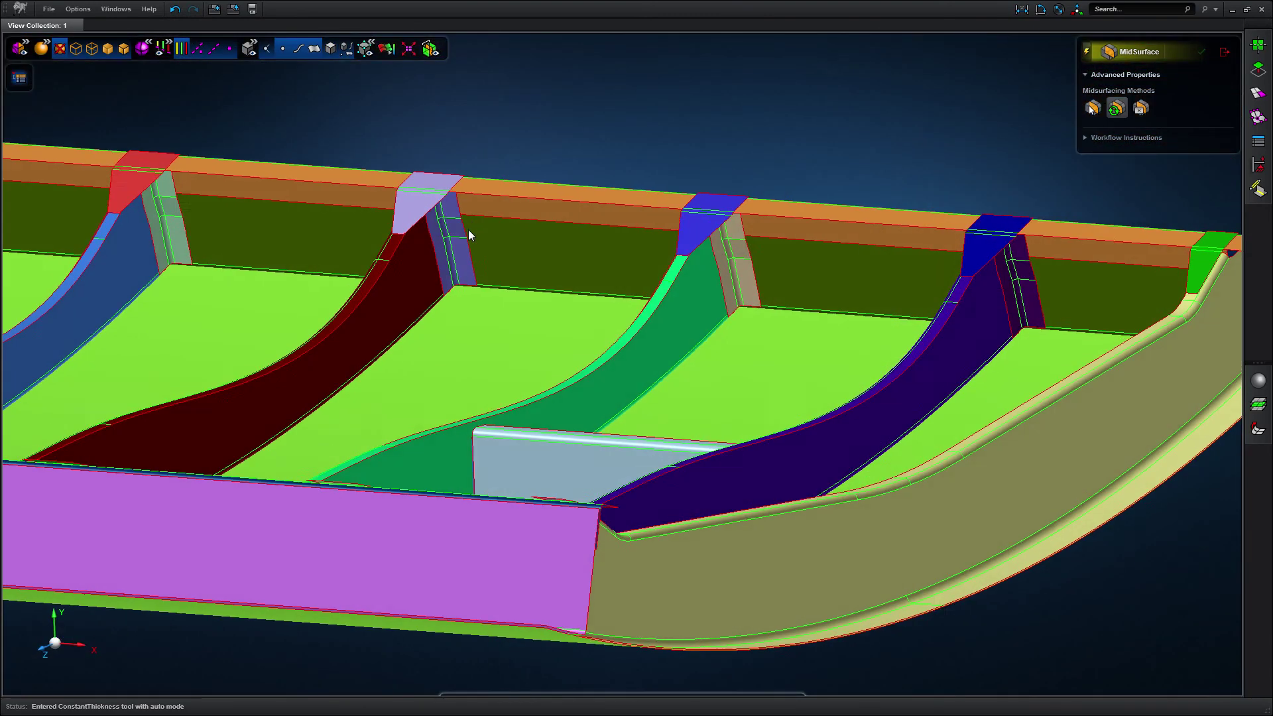
mouse_move(500, 238)
middle_mouse_down()
mouse_move(585, 264)
mouse_move(549, 266)
middle_mouse_up()
scroll(577, 272, "up", 5)
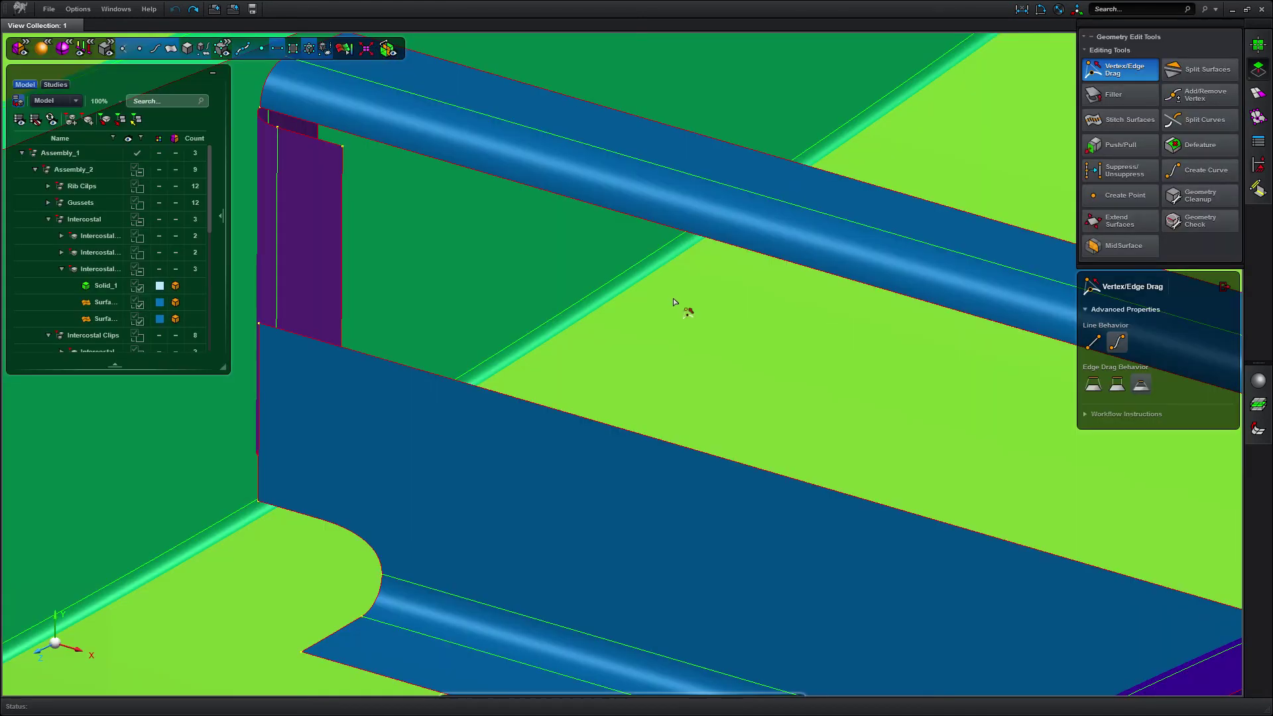
Drag the wall edge, a corner vertex and the front face onto adjoining surfaces
left_click_drag(683, 453, 791, 262)
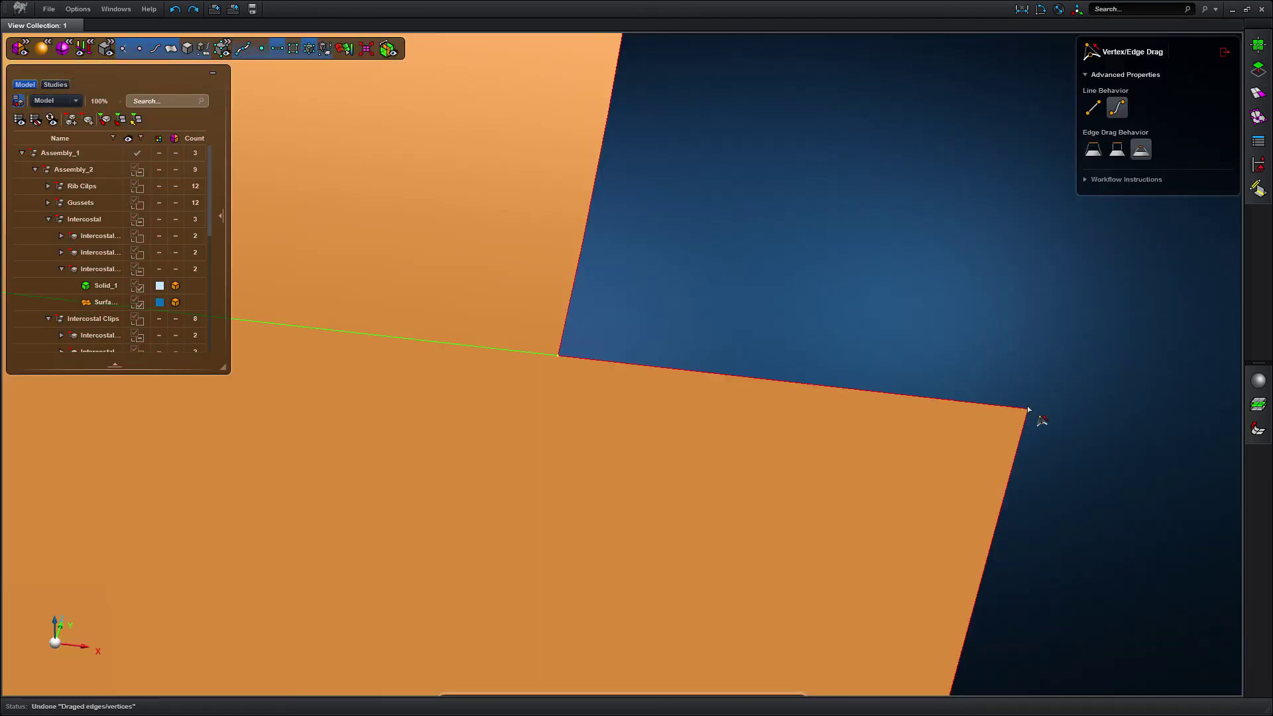
left_click(1028, 411)
left_click_drag(558, 359, 606, 361)
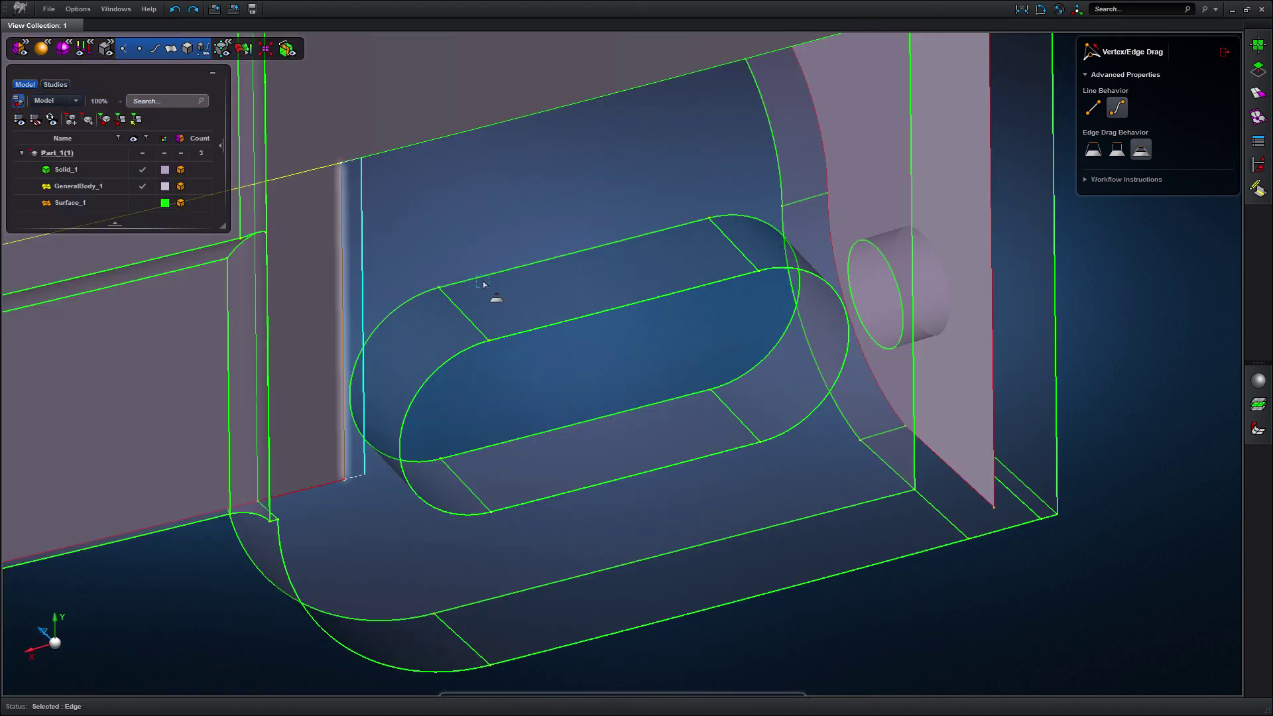
left_click_drag(344, 322, 973, 170)
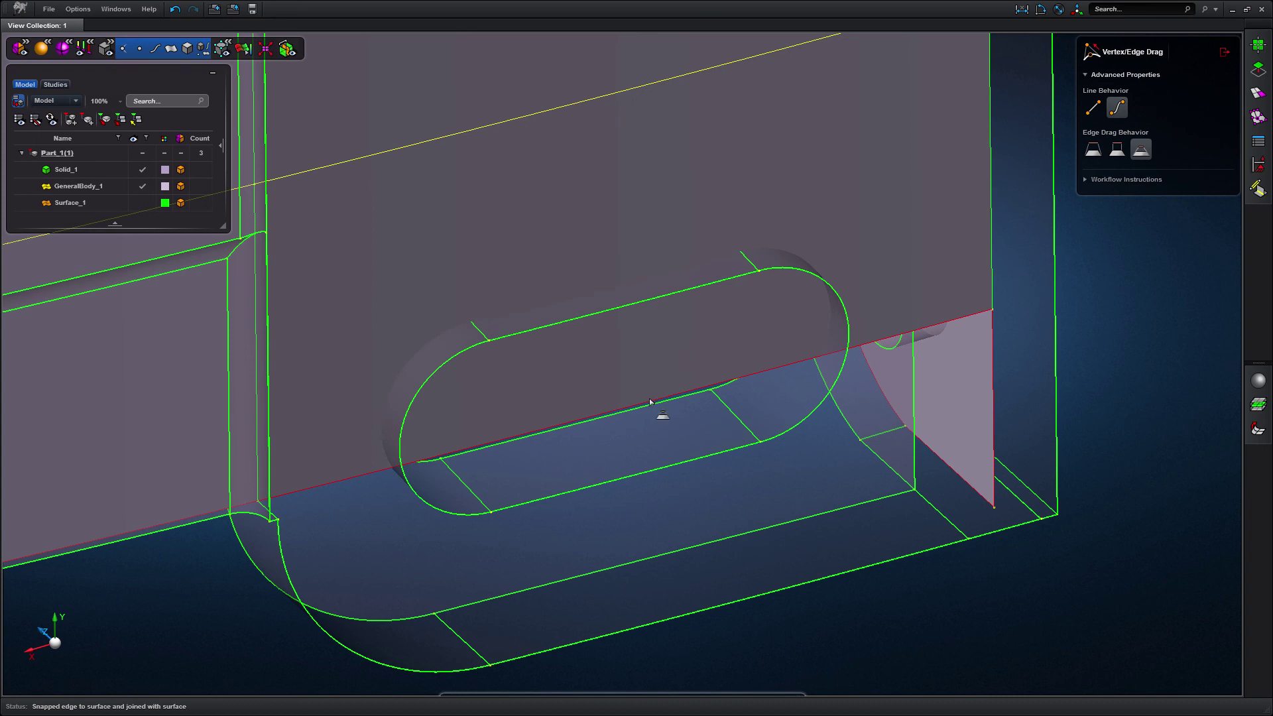
left_click_drag(651, 402, 668, 580)
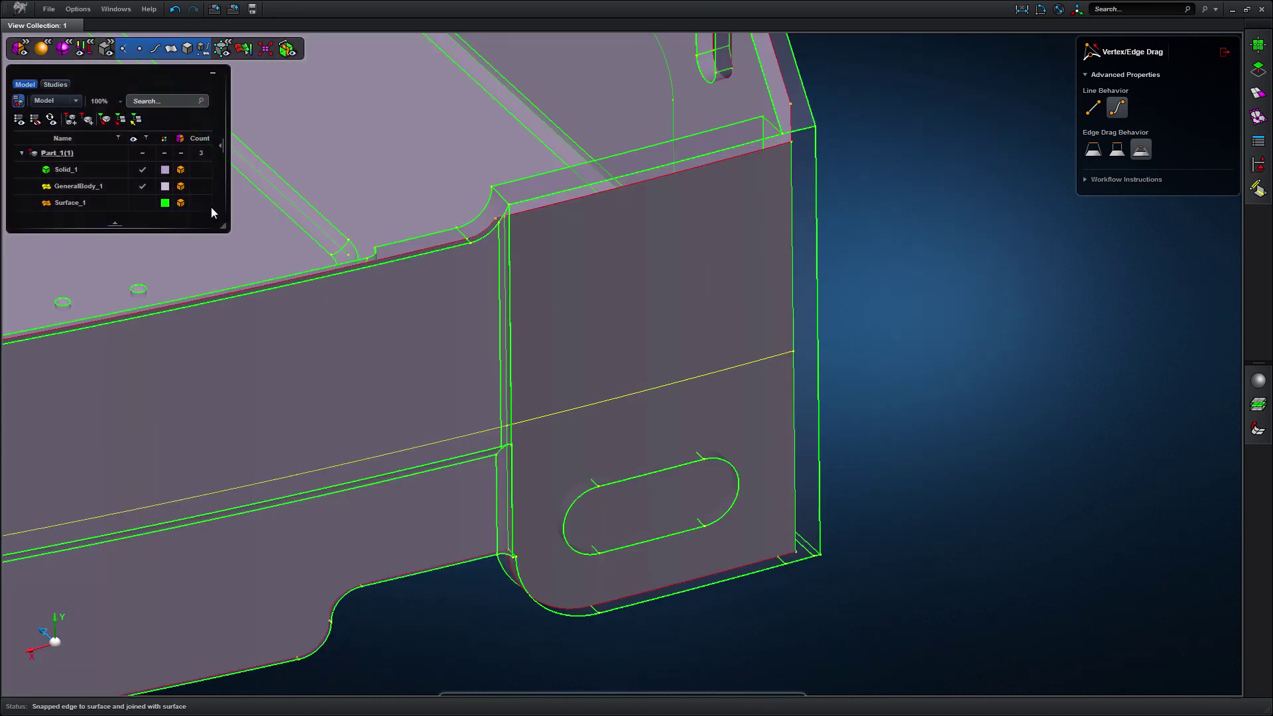
Hide Solid_1 and snap the raised corner vertex onto its neighbour
left_click(143, 170)
scroll(806, 578, "up", 5)
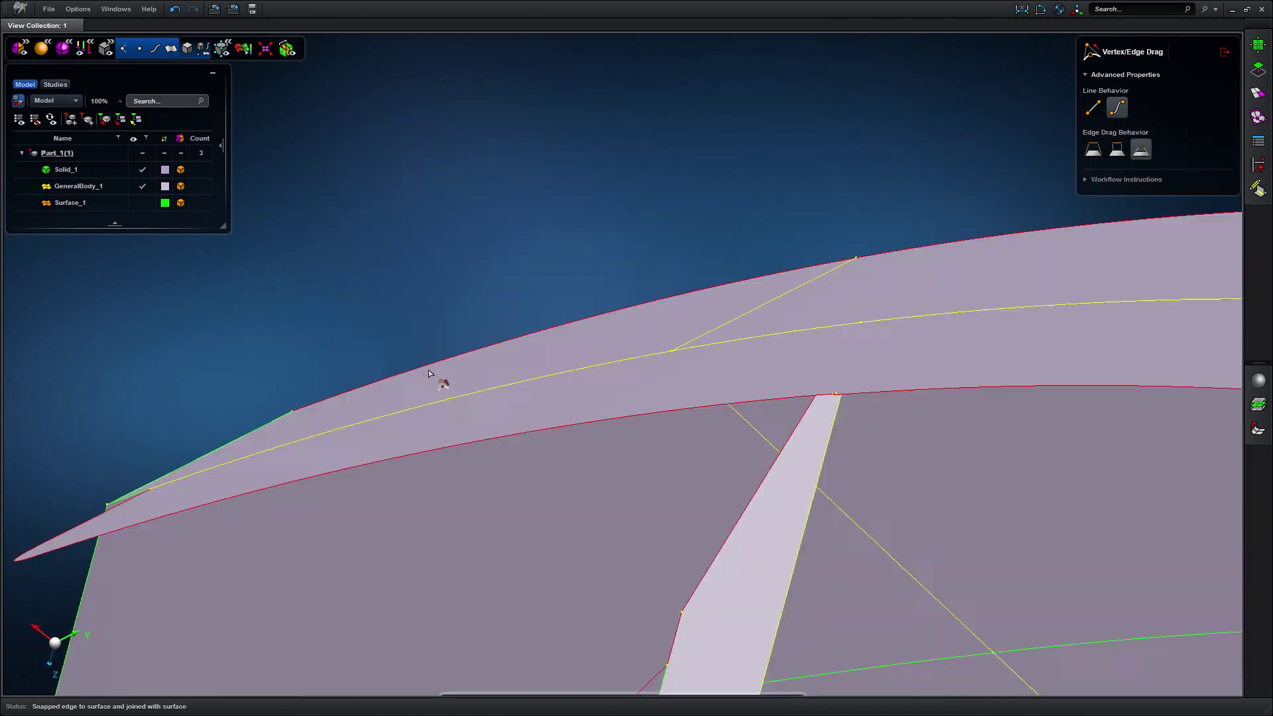
middle_click_drag(537, 398, 527, 210)
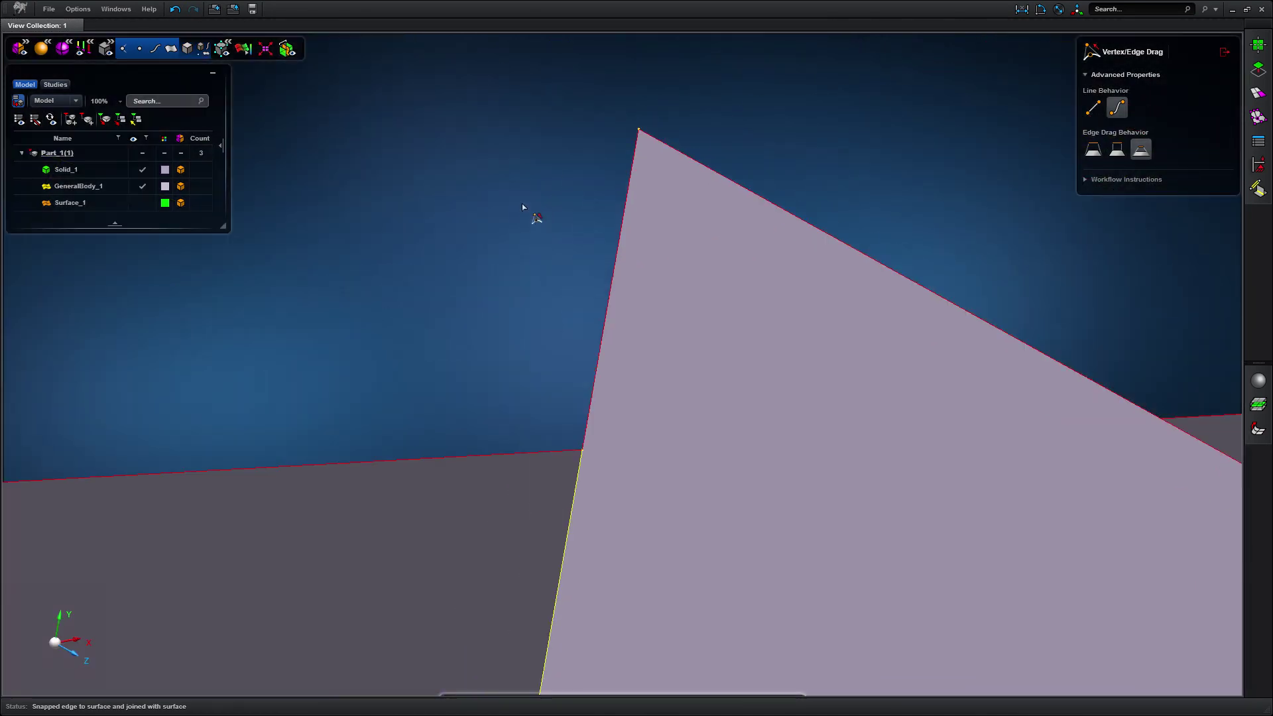
left_click(580, 454)
left_click_drag(582, 453, 576, 268)
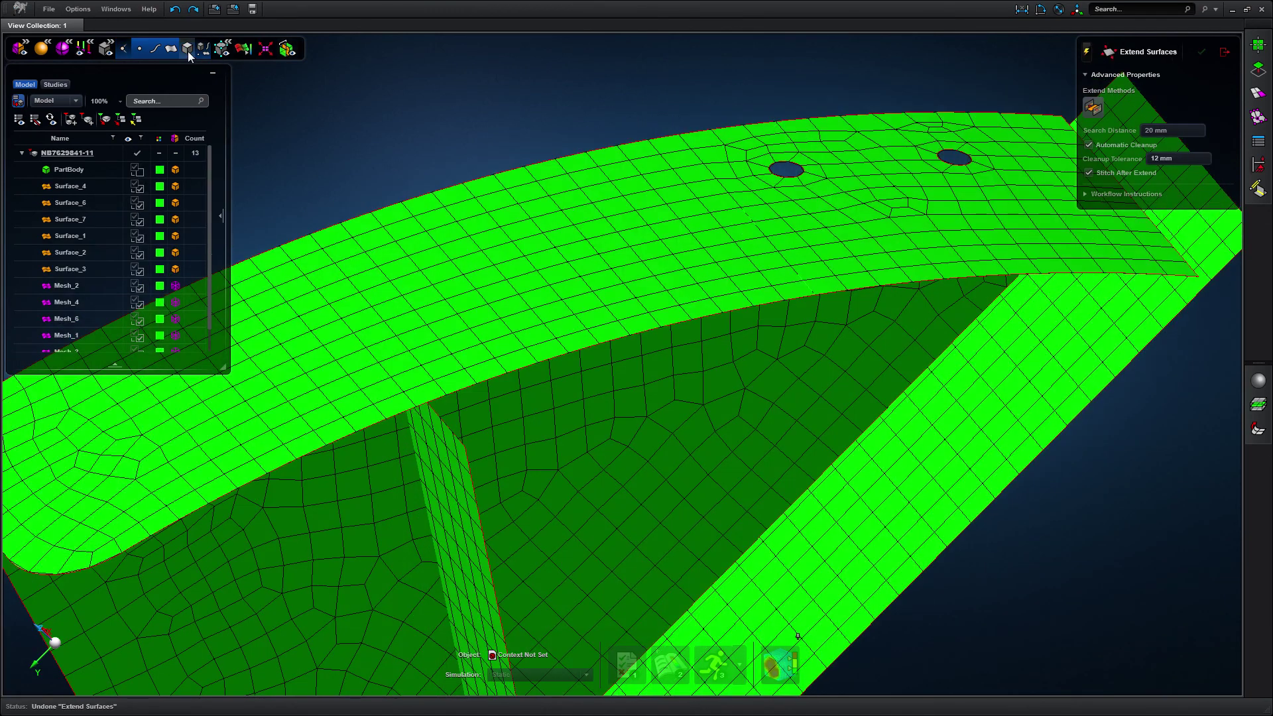
Delete the earlier extension of the top flange surface
left_click(662, 286)
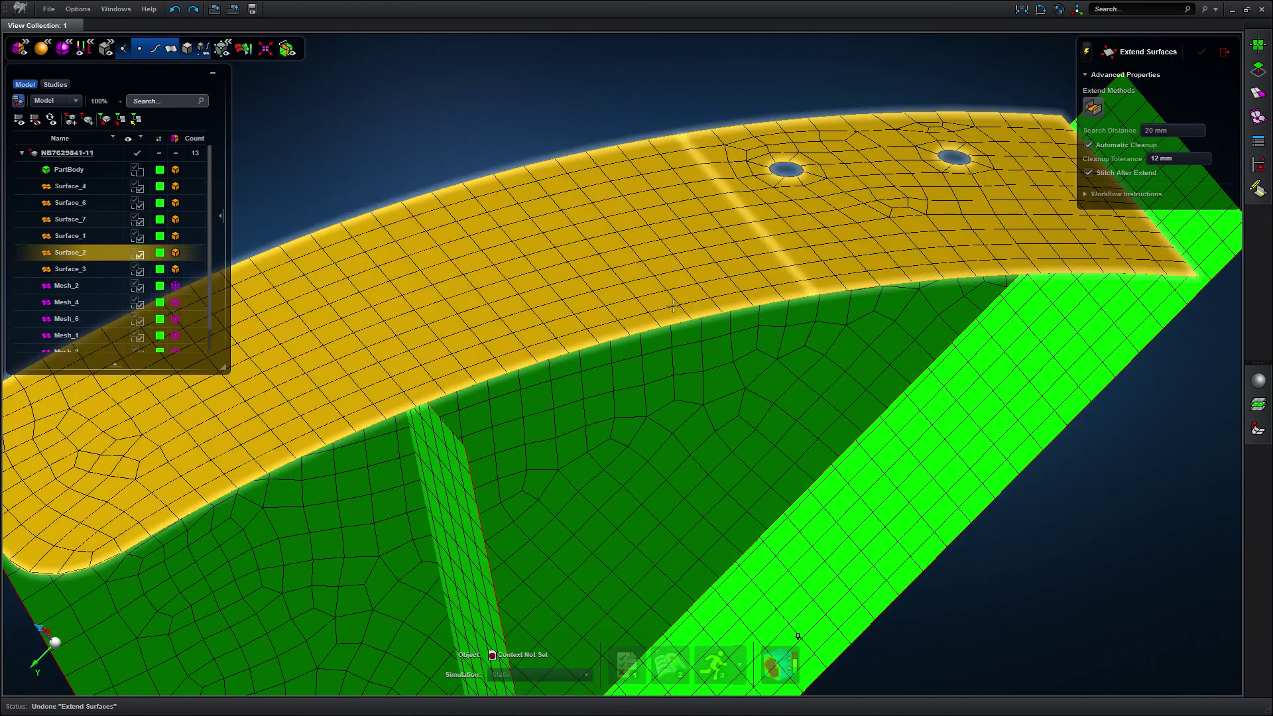
key("Delete")
middle_click_drag(661, 286, 636, 299)
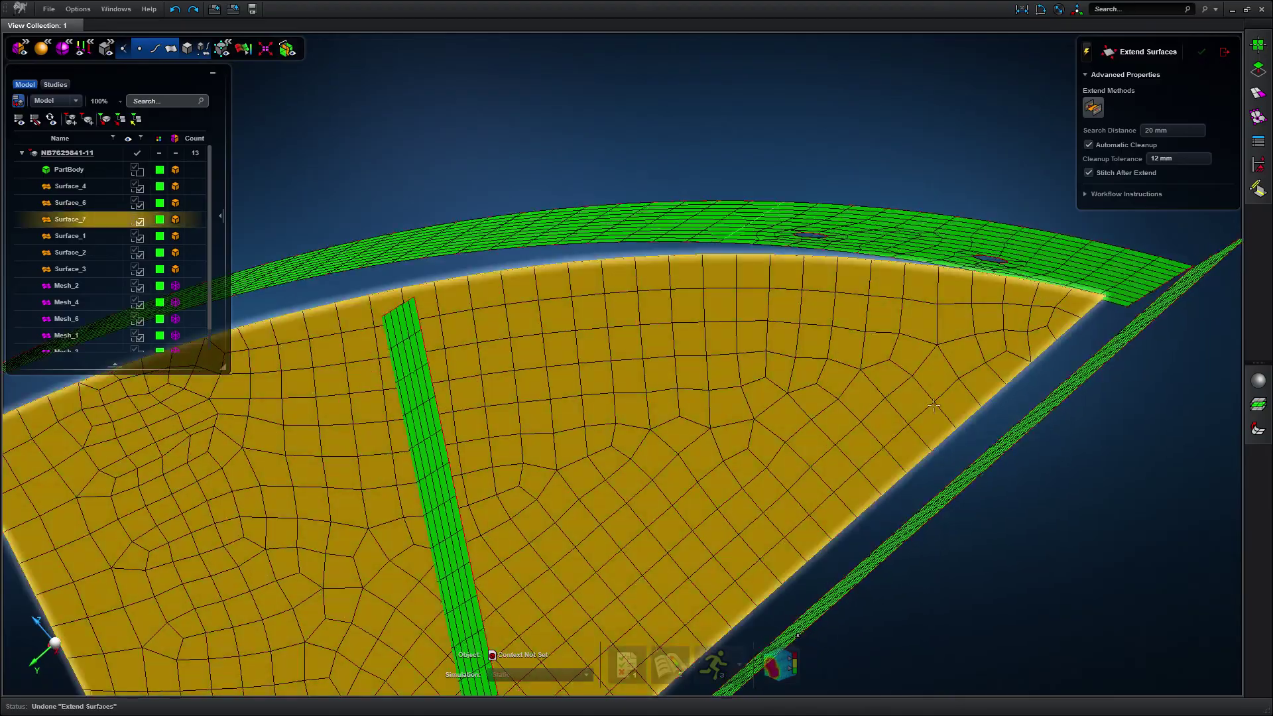
Extend and stitch the separate surfaces, then inspect the joints semi-transparently
left_click_drag(1169, 597, 417, 187)
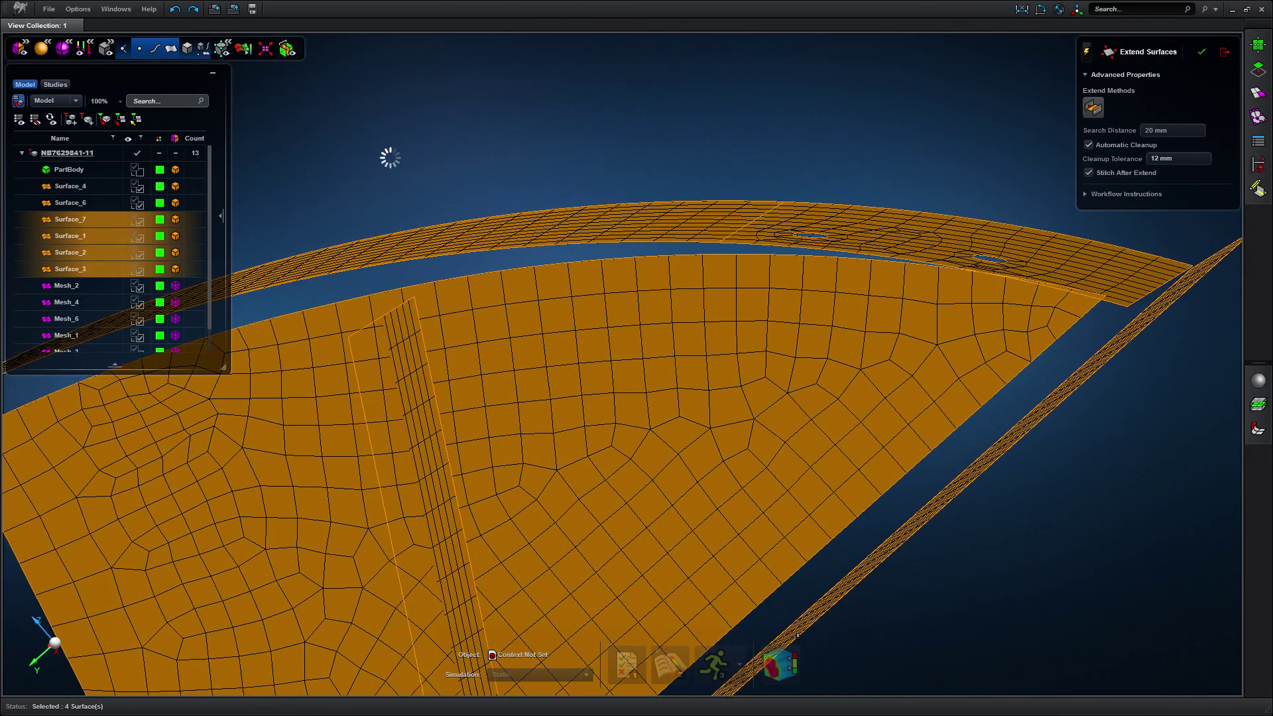
key("Return")
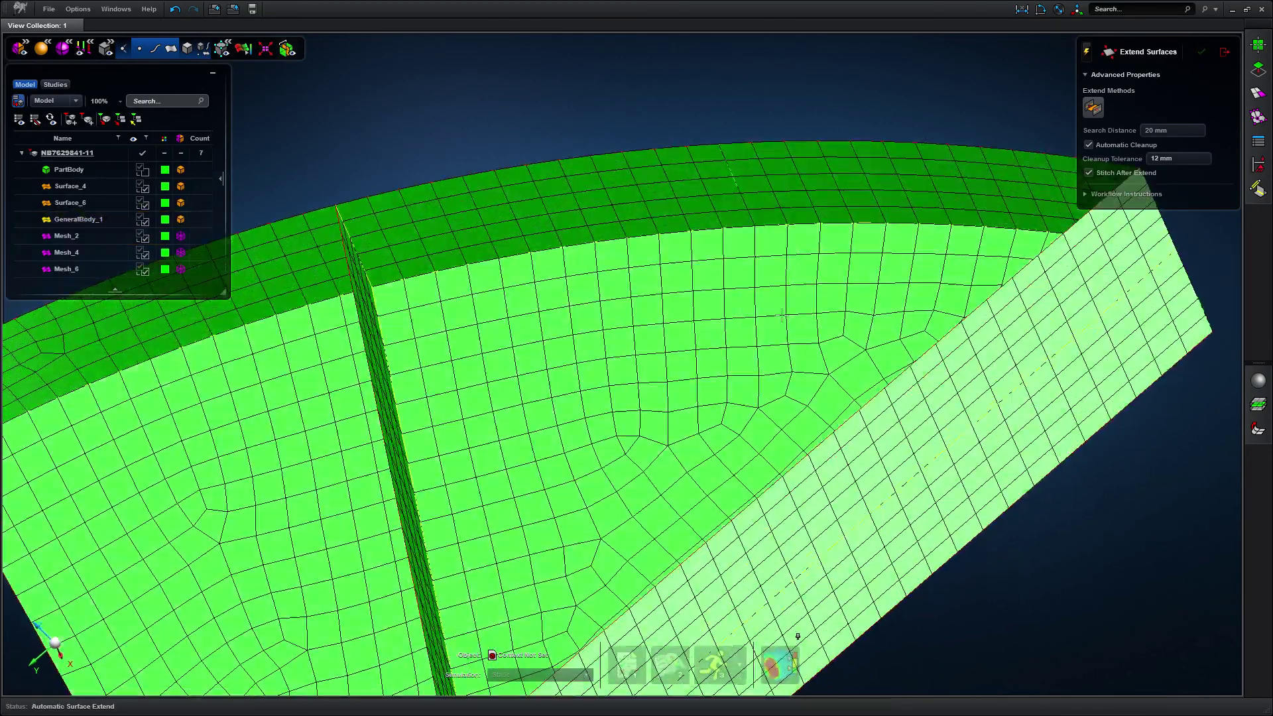
middle_click_drag(636, 398, 697, 298)
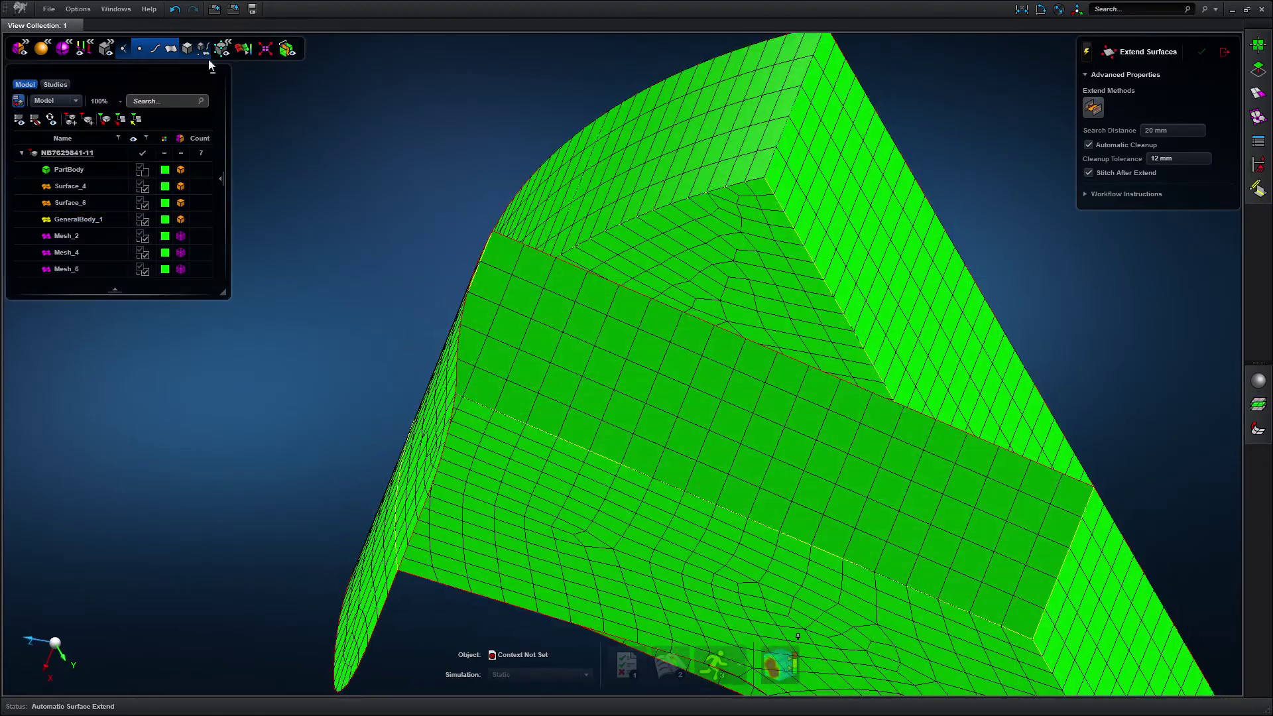
left_click(187, 50)
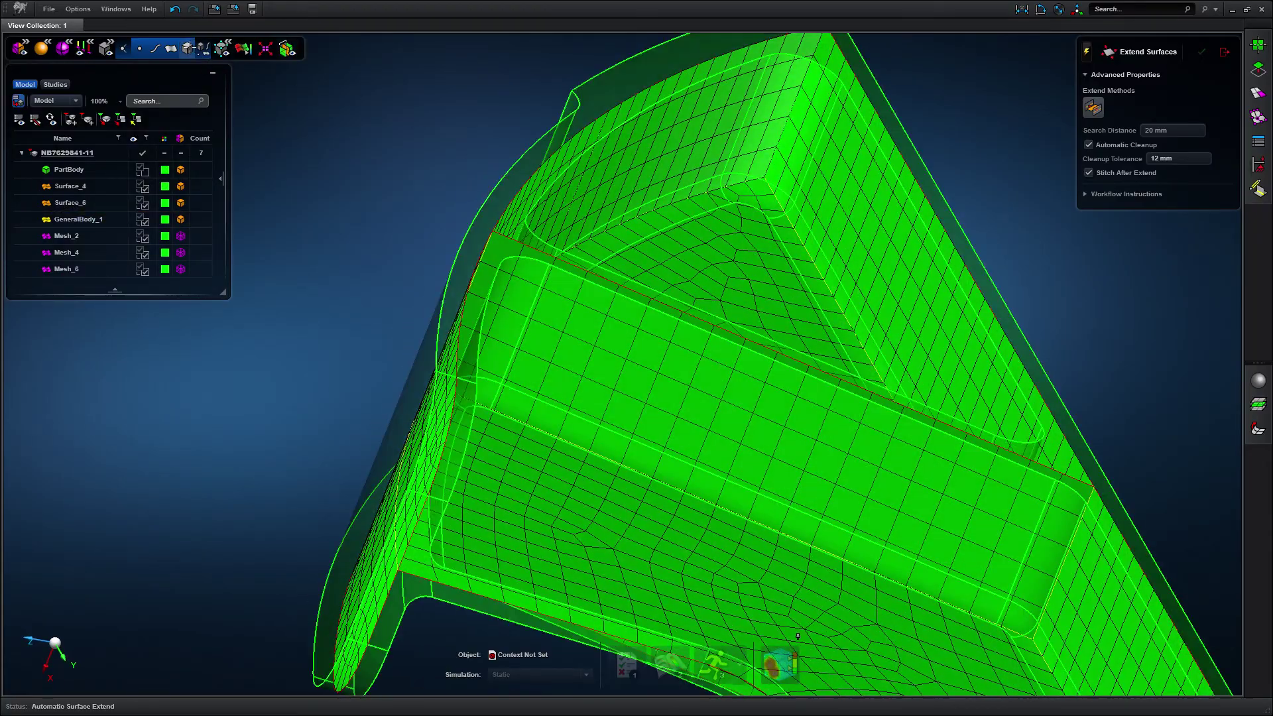
middle_click_drag(637, 349, 497, 249)
middle_click_drag(296, 101, 302, 103)
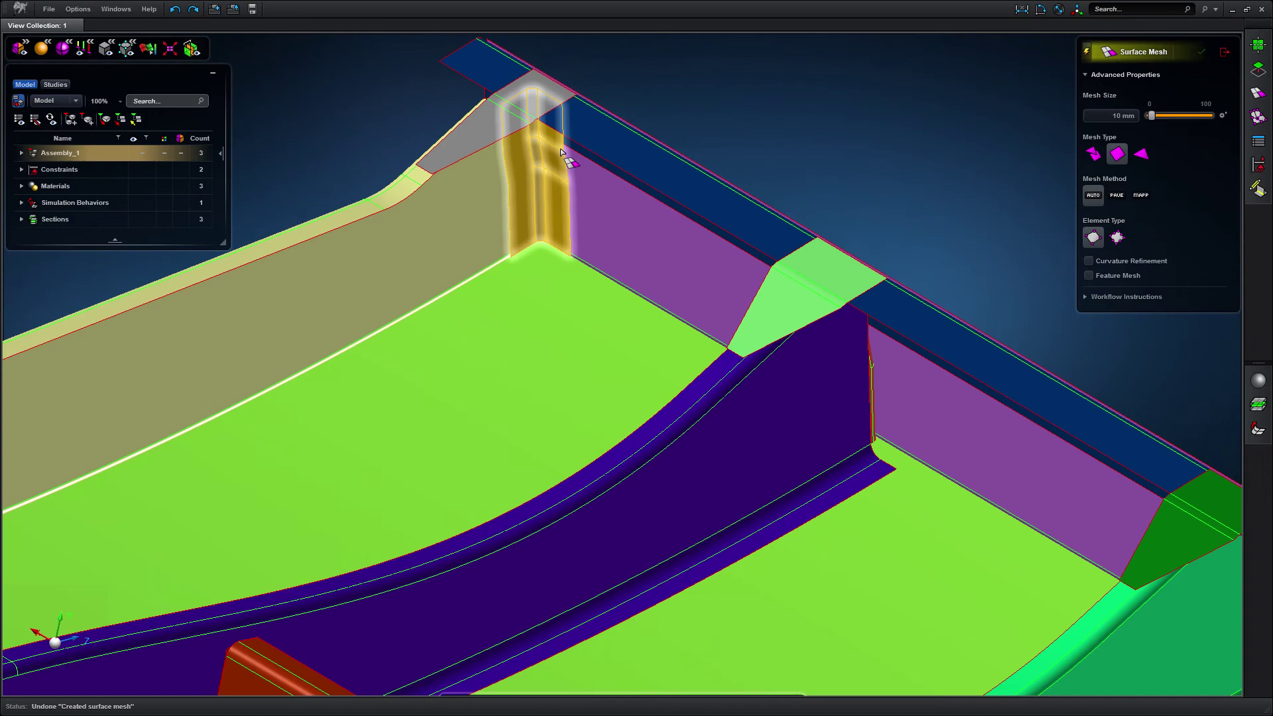
Mesh the top, left wall, column, top rail, floor, ramp and one other remaining face
left_click(498, 69)
left_click(344, 219)
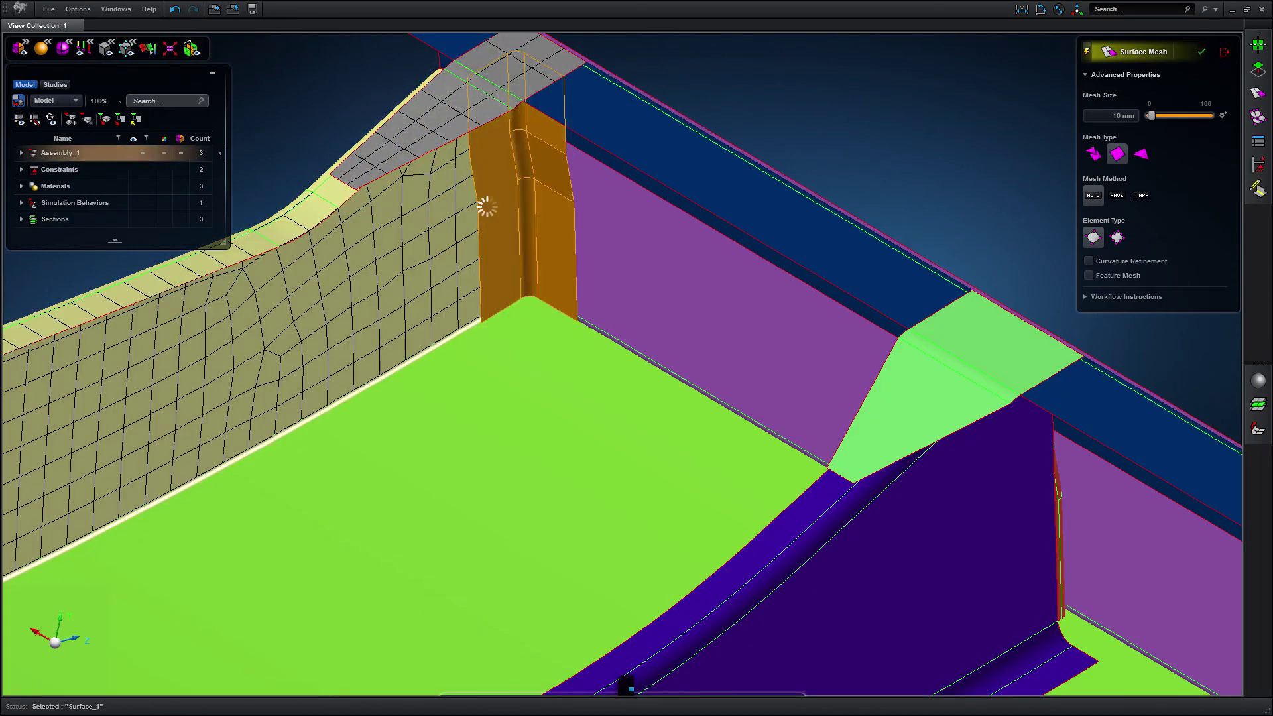
left_click(484, 208)
left_click(706, 199)
left_click(566, 408)
left_click(806, 567)
left_click(885, 435)
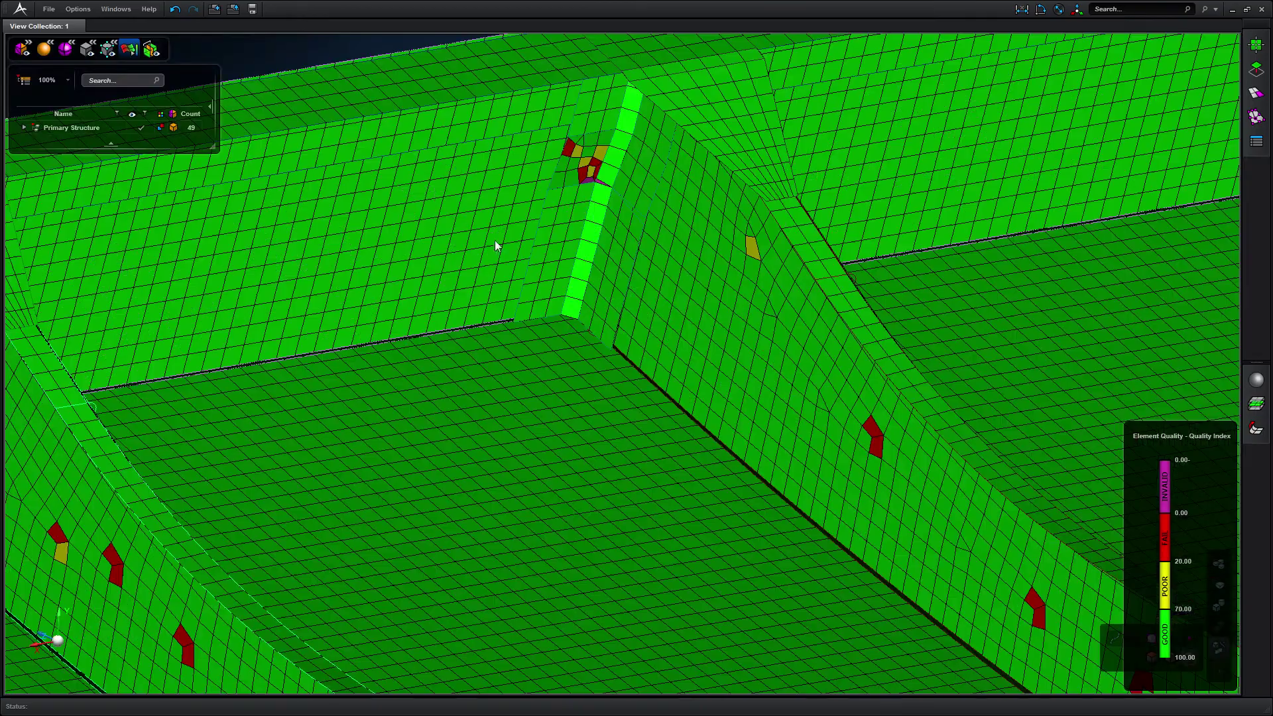
scroll(606, 137, "up", 4)
scroll(619, 339, "up", 4)
scroll(619, 338, "up", 3)
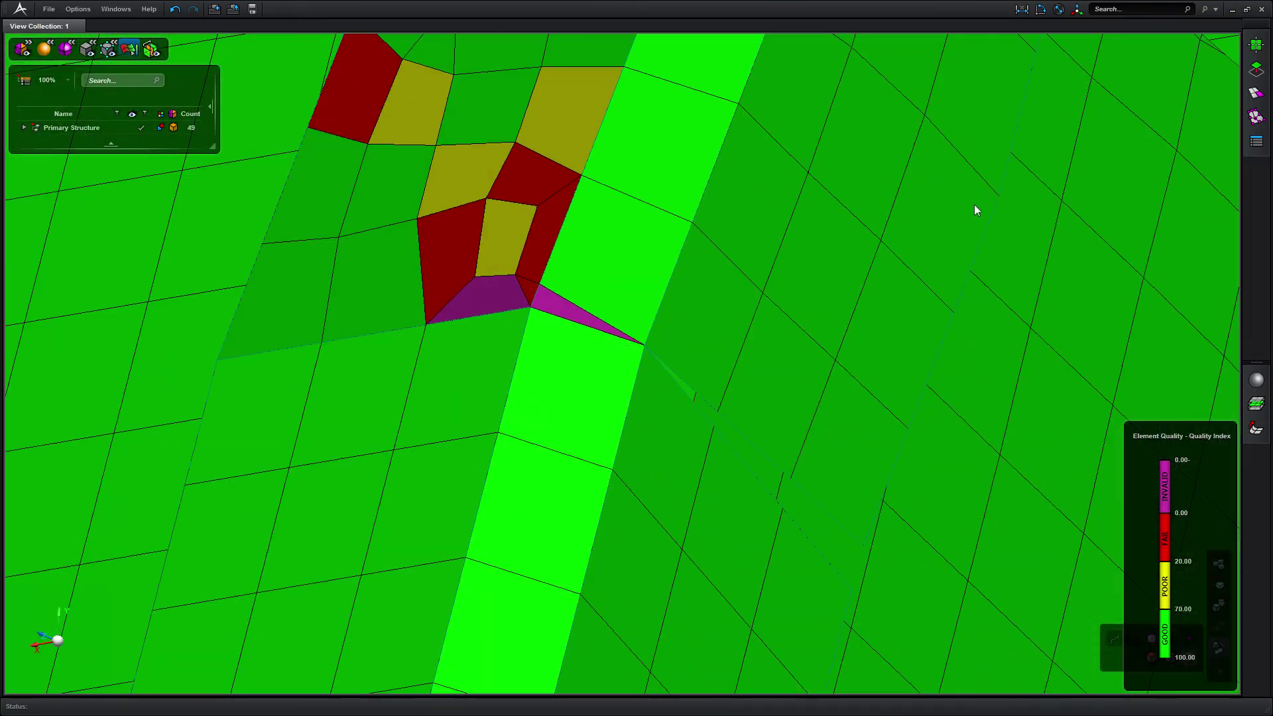
Snap the two distorted vertices at the column corner onto their neighbouring vertices
left_click(1256, 68)
left_click(1118, 72)
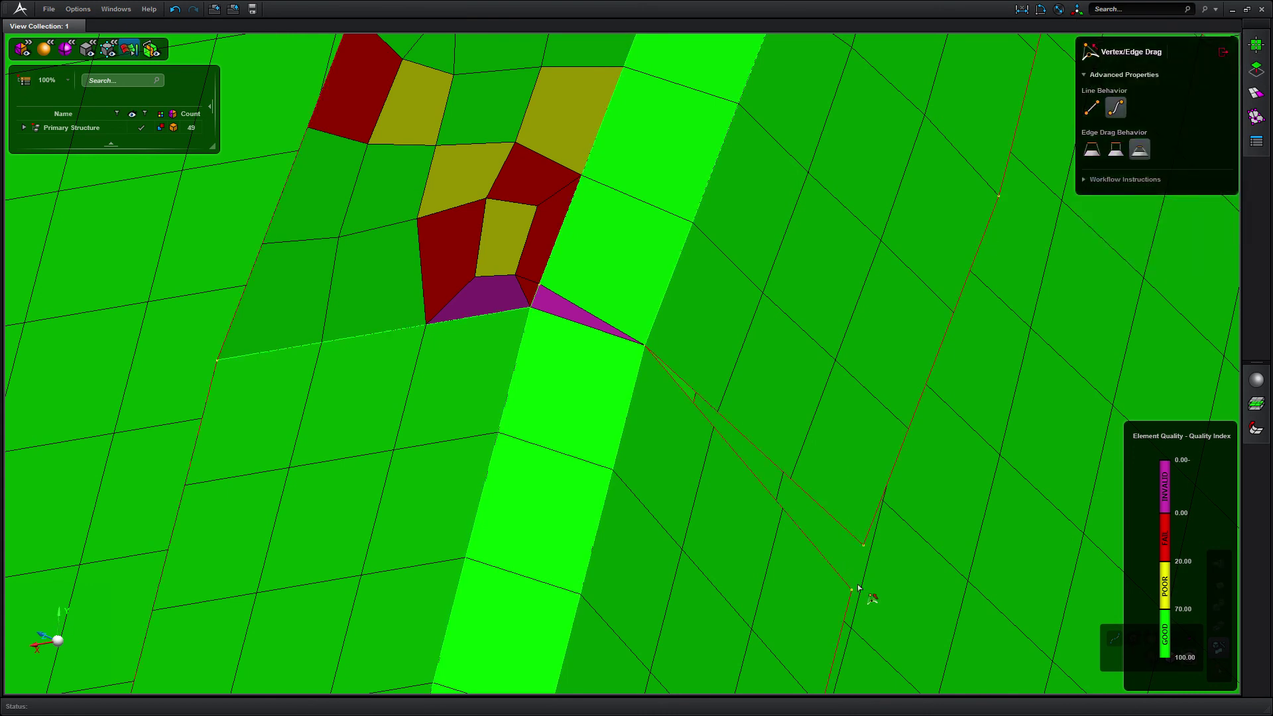
scroll(858, 584, "up", 3)
left_click_drag(848, 594, 864, 525)
scroll(857, 533, "down", 4)
scroll(775, 447, "down", 2)
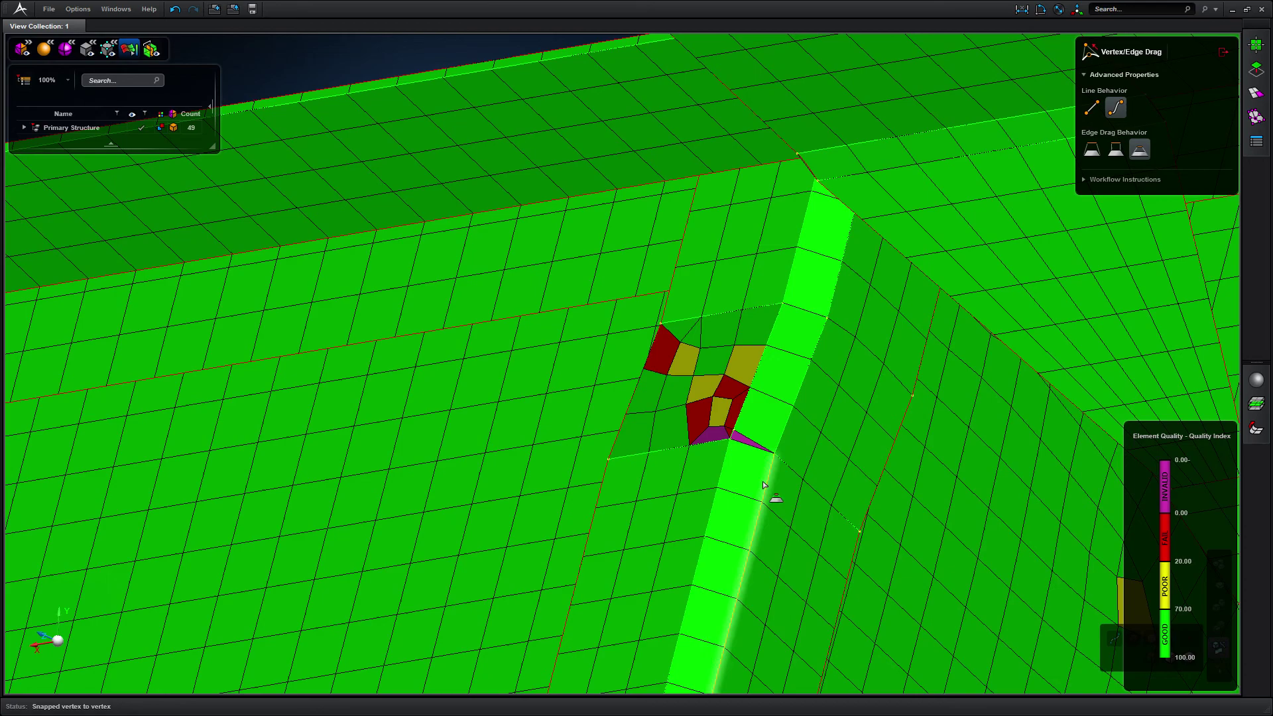
scroll(711, 392, "up", 5)
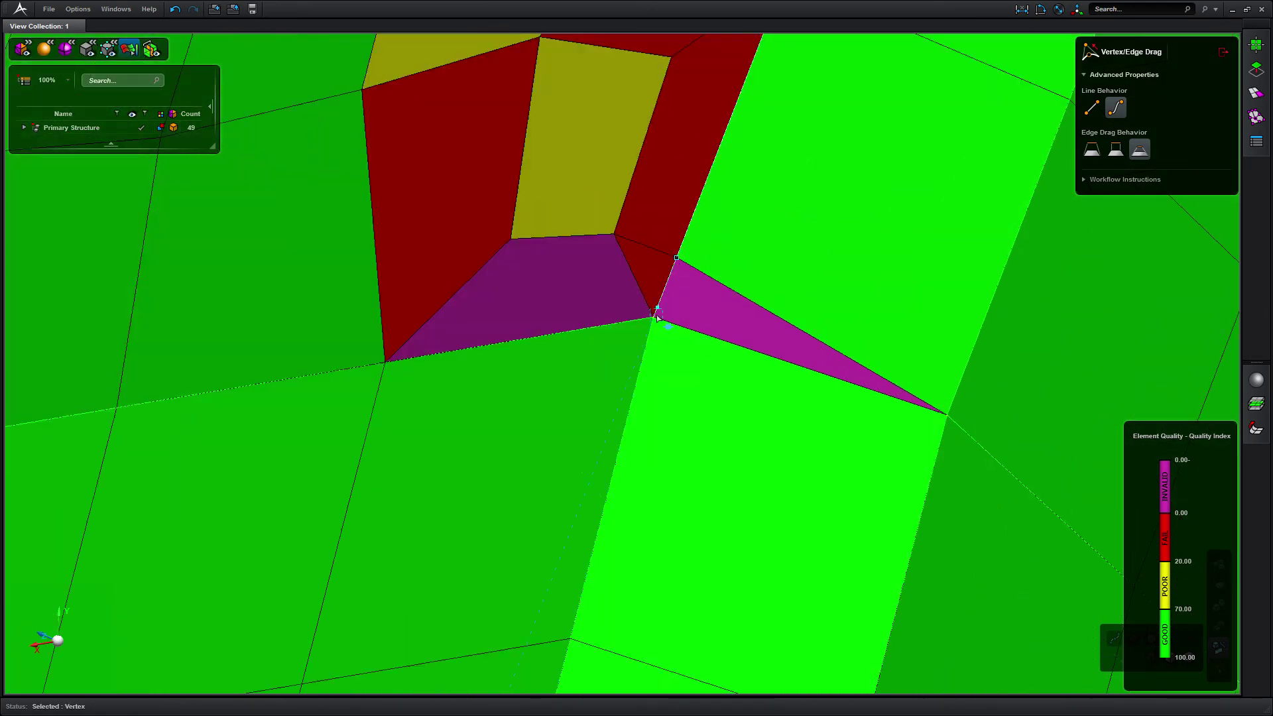
left_click_drag(652, 317, 657, 316)
scroll(657, 329, "down", 3)
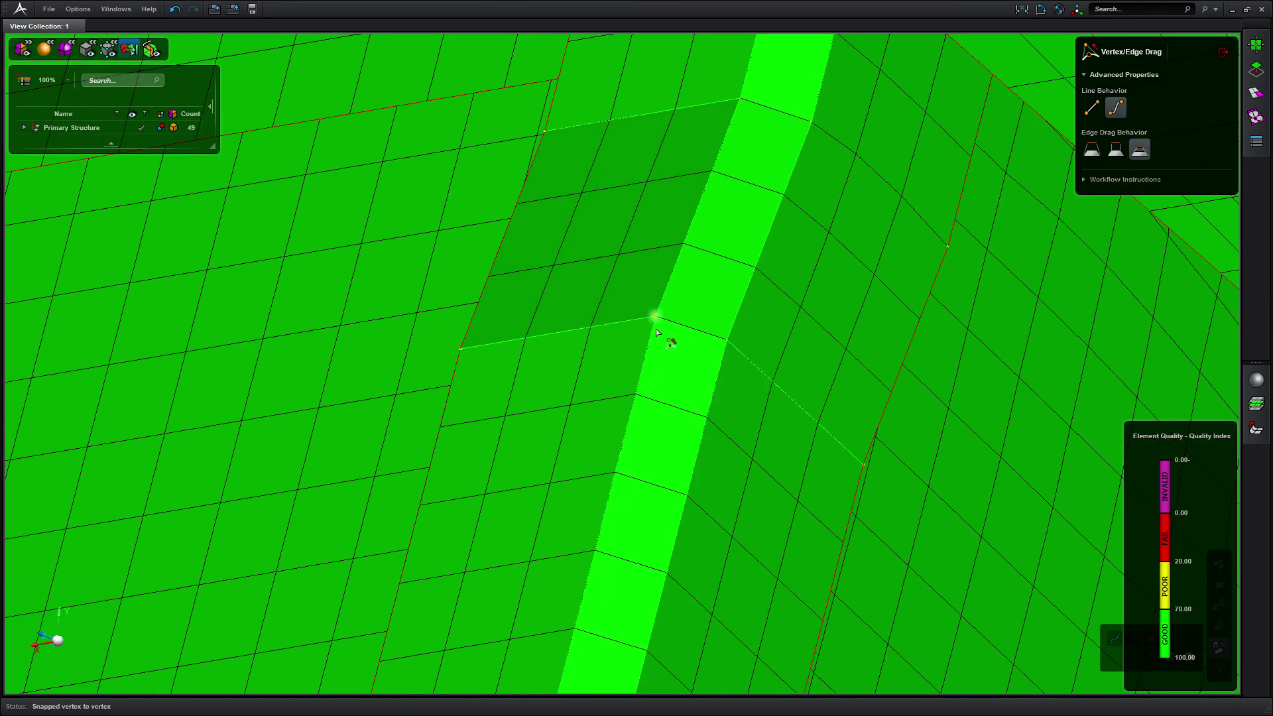
scroll(656, 328, "down", 8)
scroll(781, 423, "down", 2)
scroll(780, 423, "up", 3)
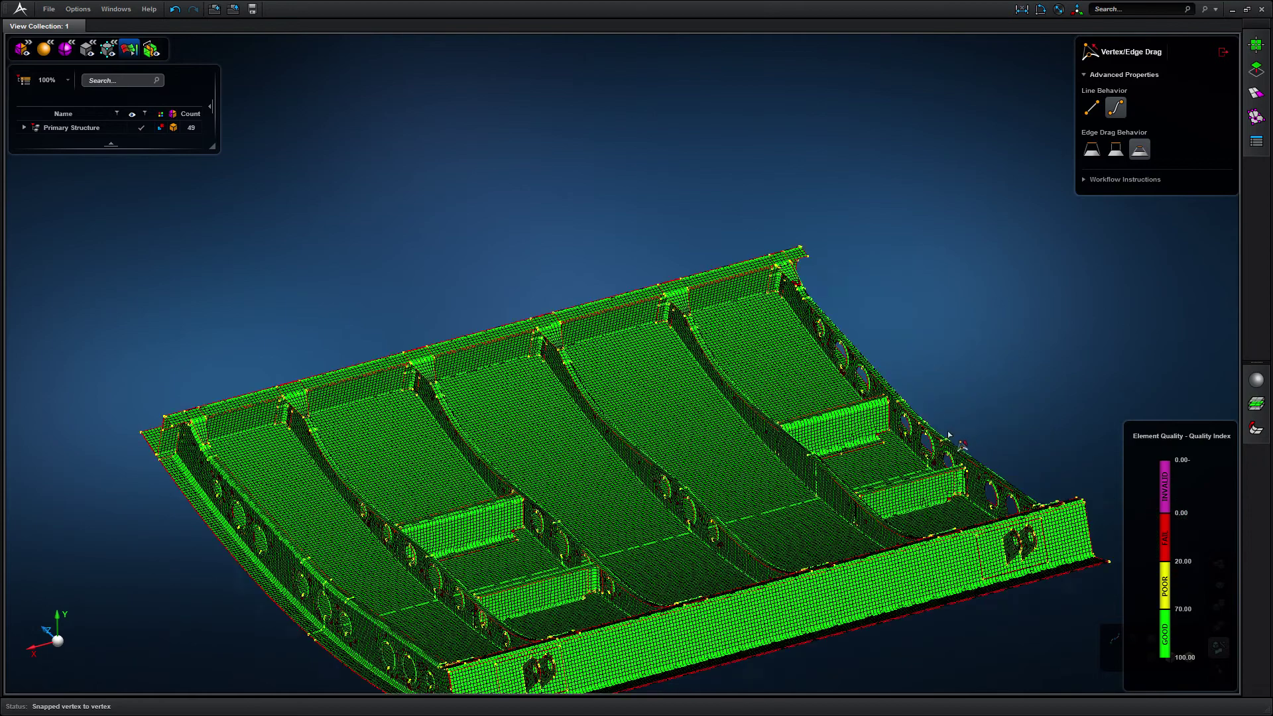
scroll(795, 438, "up", 5)
scroll(816, 458, "up", 4)
scroll(812, 461, "up", 1)
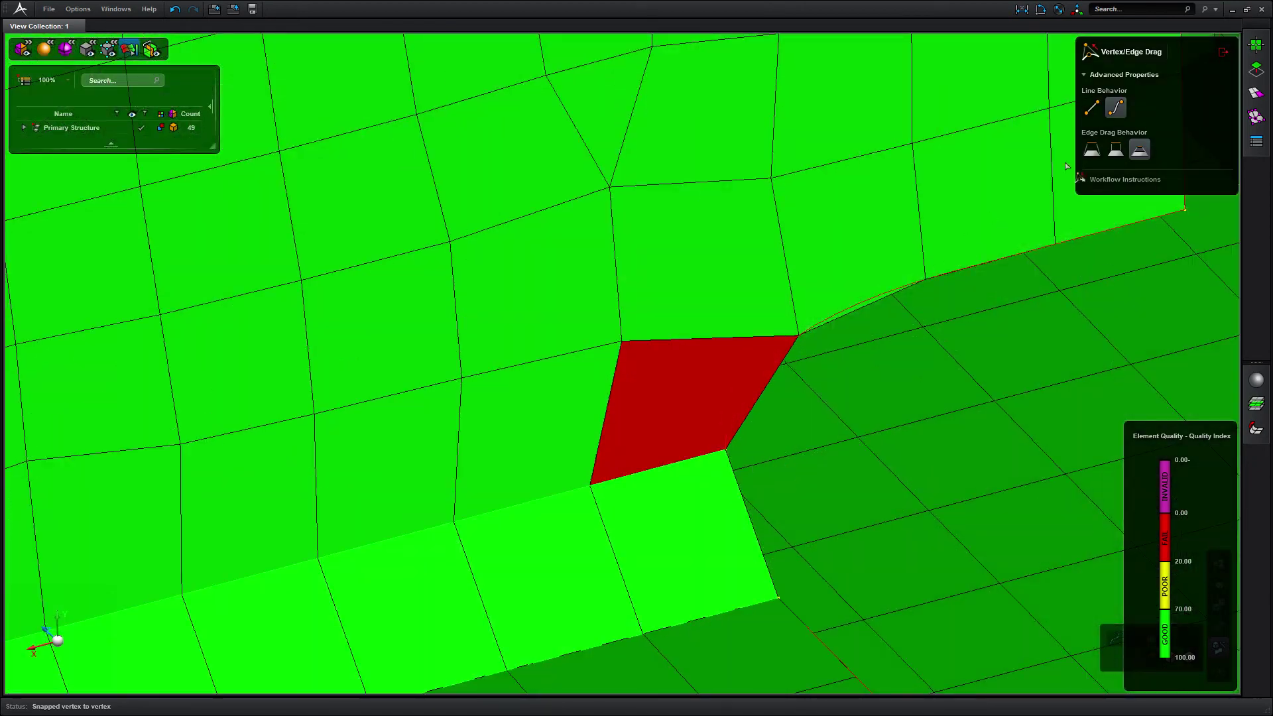
left_click(1255, 92)
Add a vertex on the edge beside the red element
left_click(1201, 95)
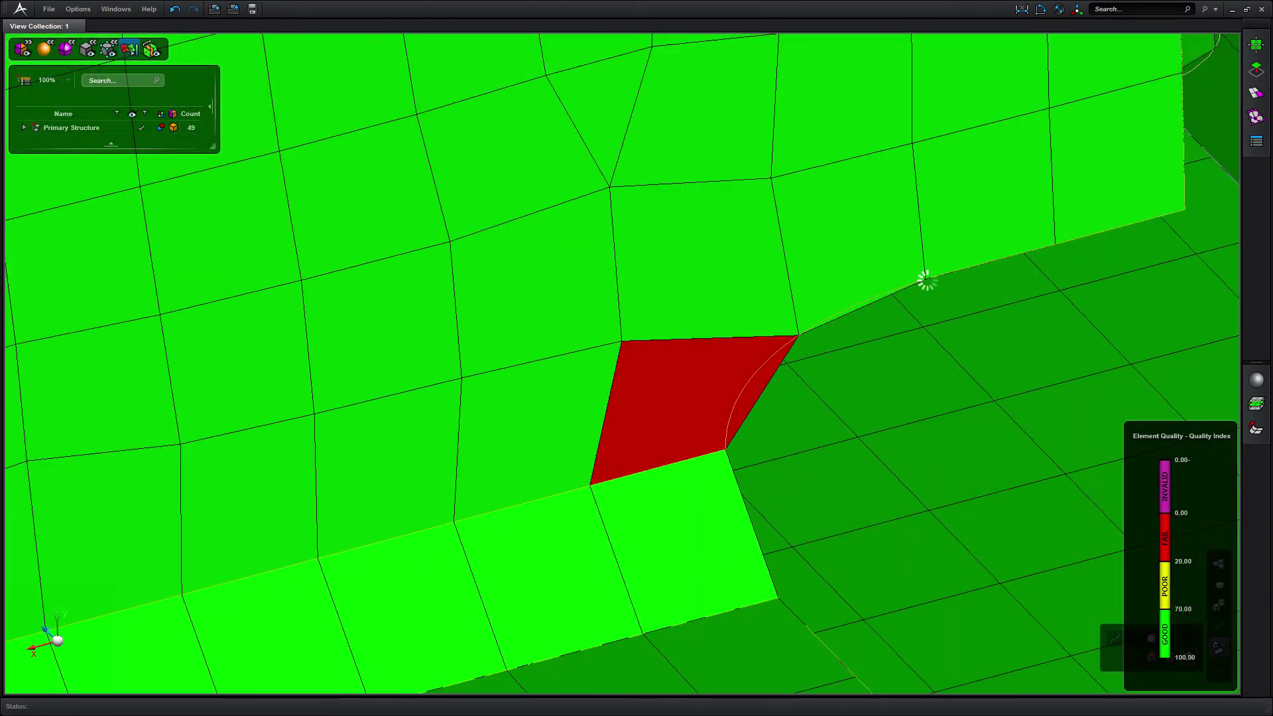
left_click(803, 336)
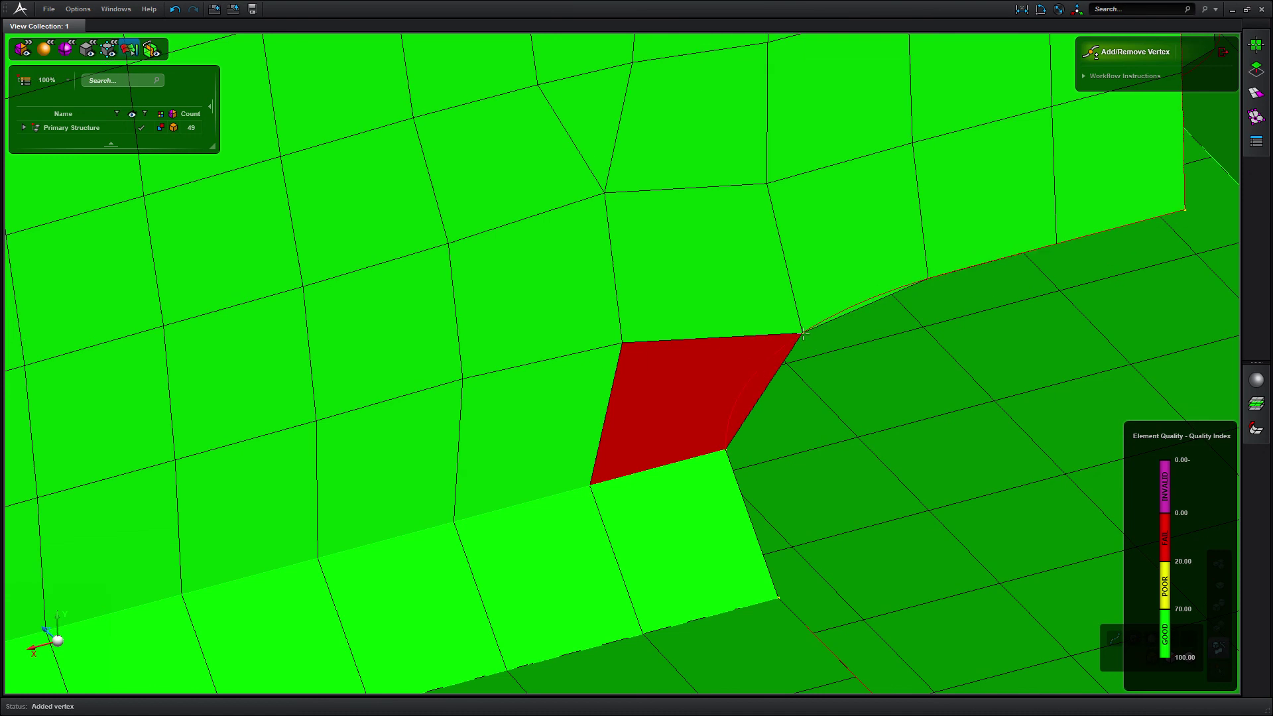
left_click(1221, 66)
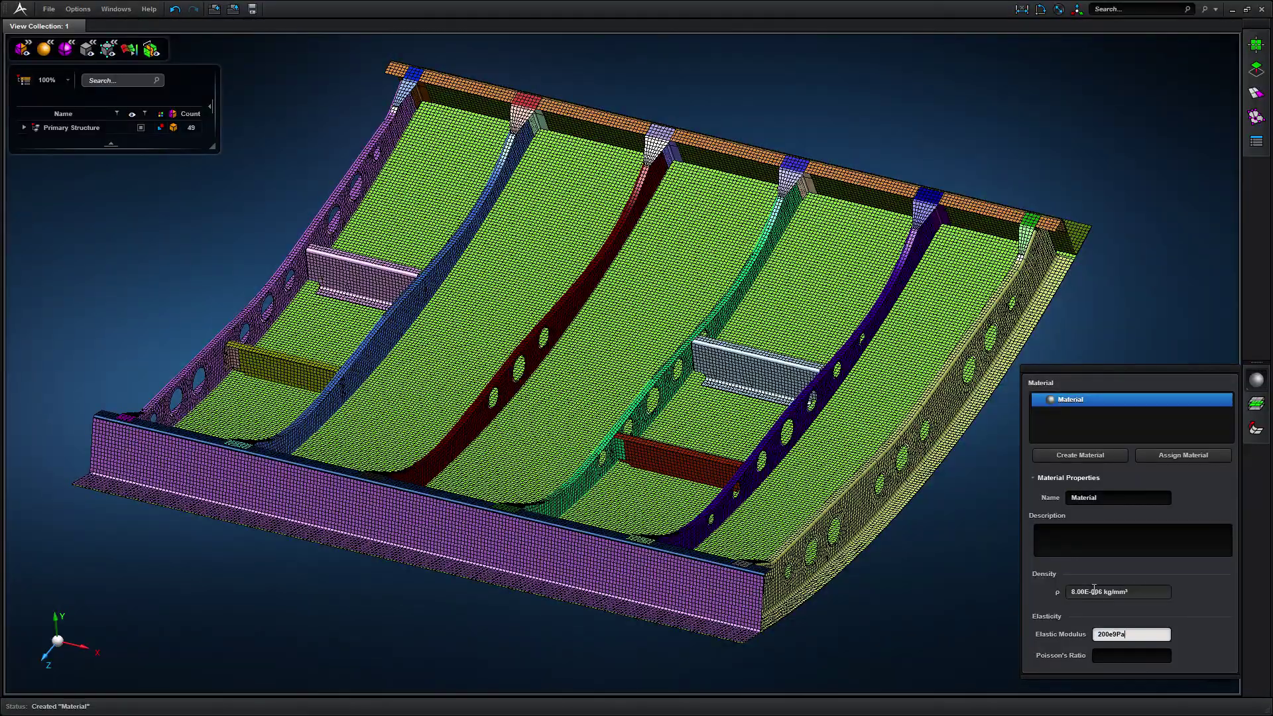
Assign a material with modulus 2.00E+005 MPa and Poisson's ratio 0.30 to all parts
key("Tab")
type("0.30")
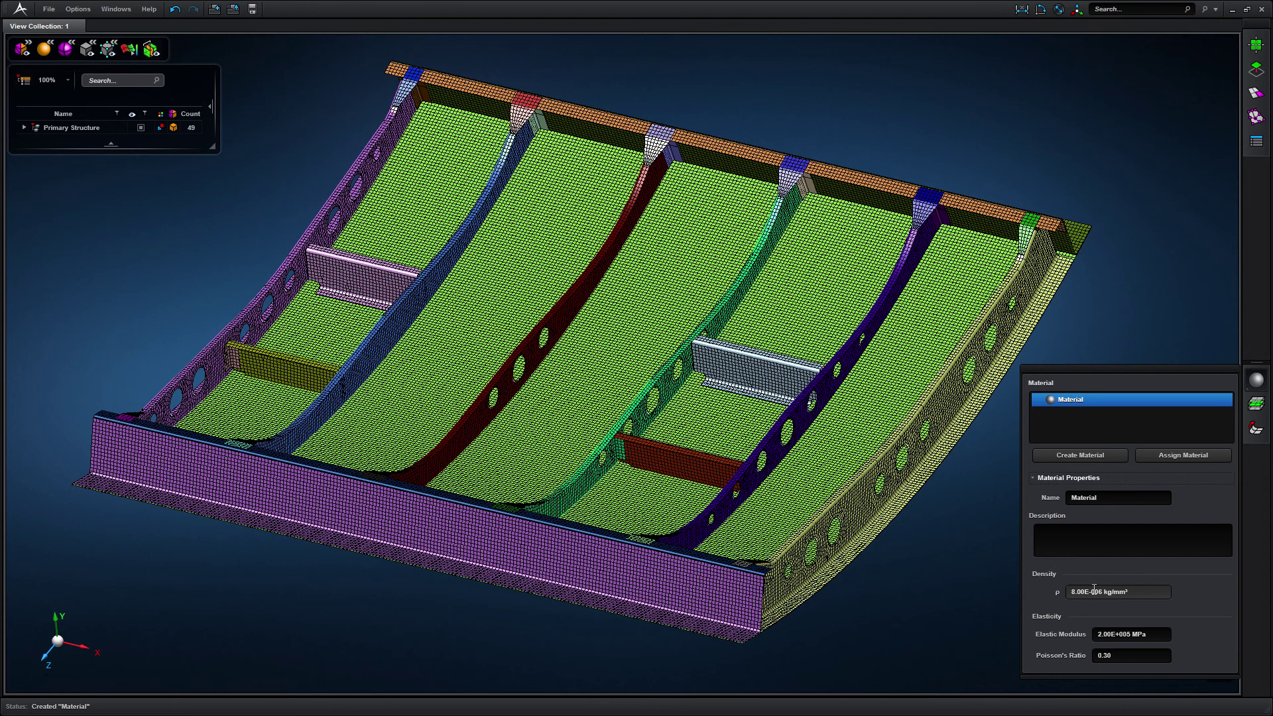
left_click(1183, 455)
key("ctrl+a")
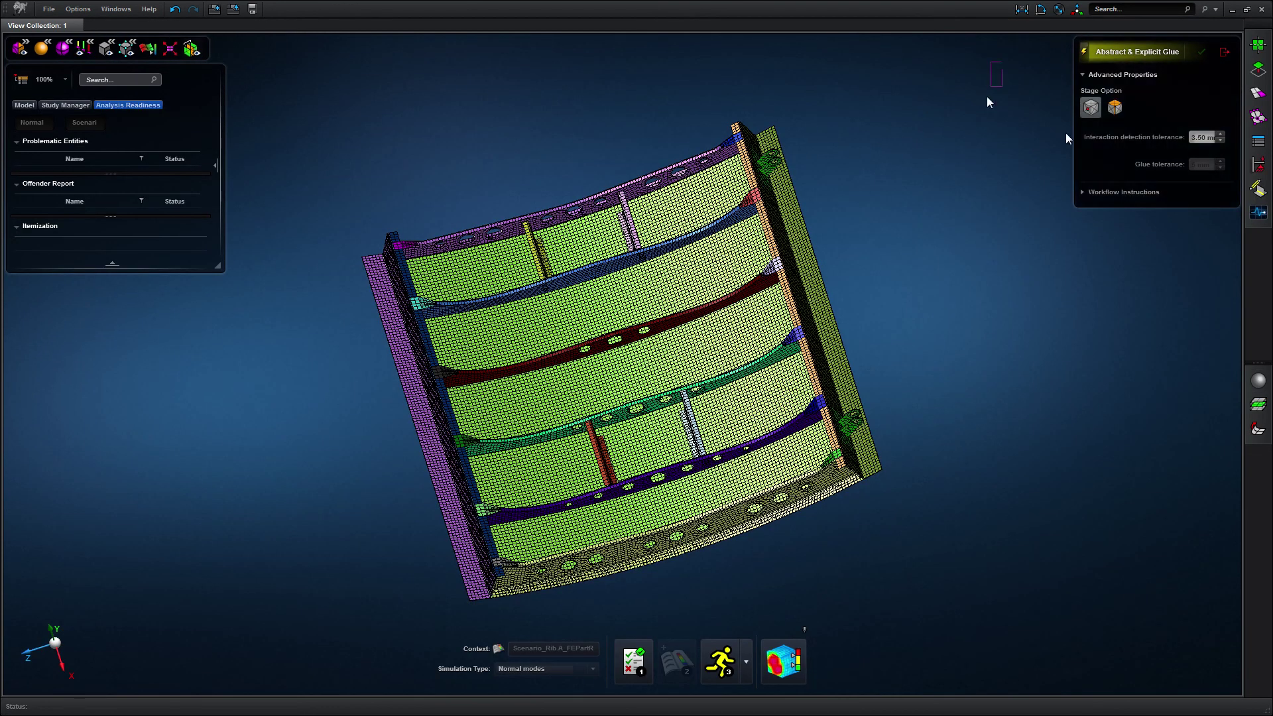
Box-select the whole panel to create 92 abstract glue connections
left_click_drag(308, 655, 307, 655)
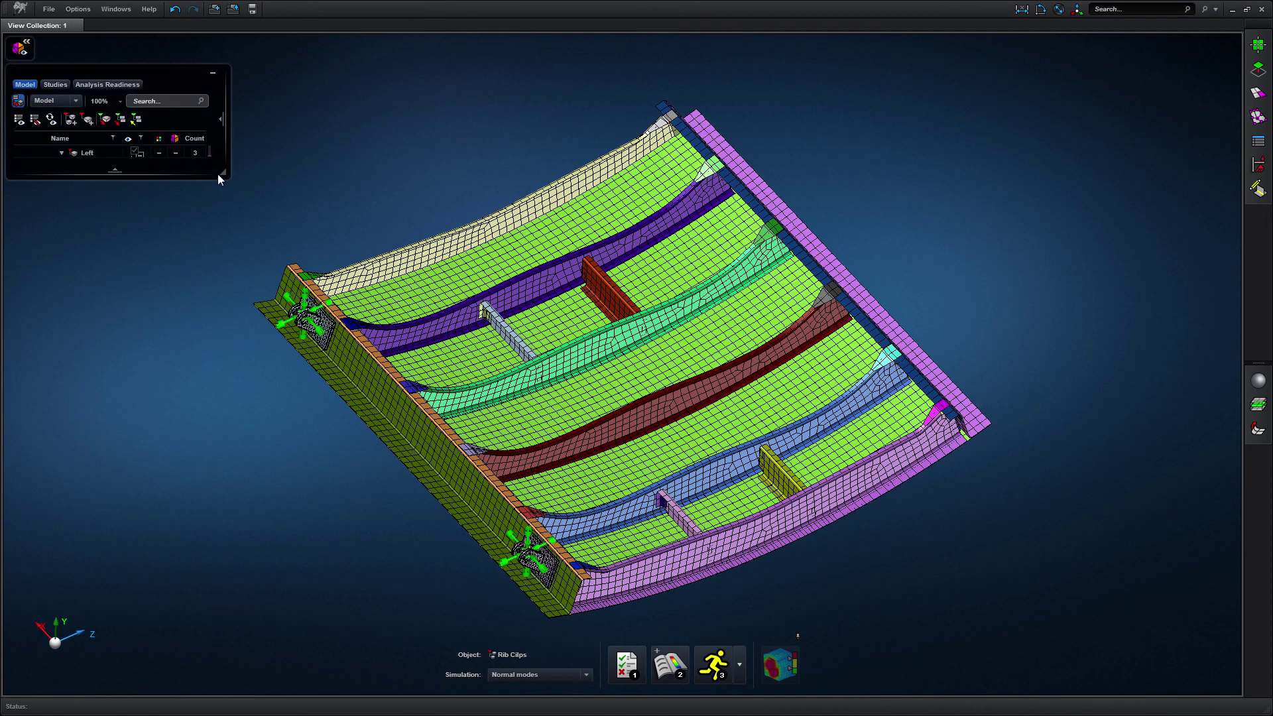
Make Assembly_1 the analysis context to check its normal-modes readiness
mouse_move(361, 455)
left_mouse_down()
mouse_move(441, 554)
mouse_move(440, 331)
left_mouse_up()
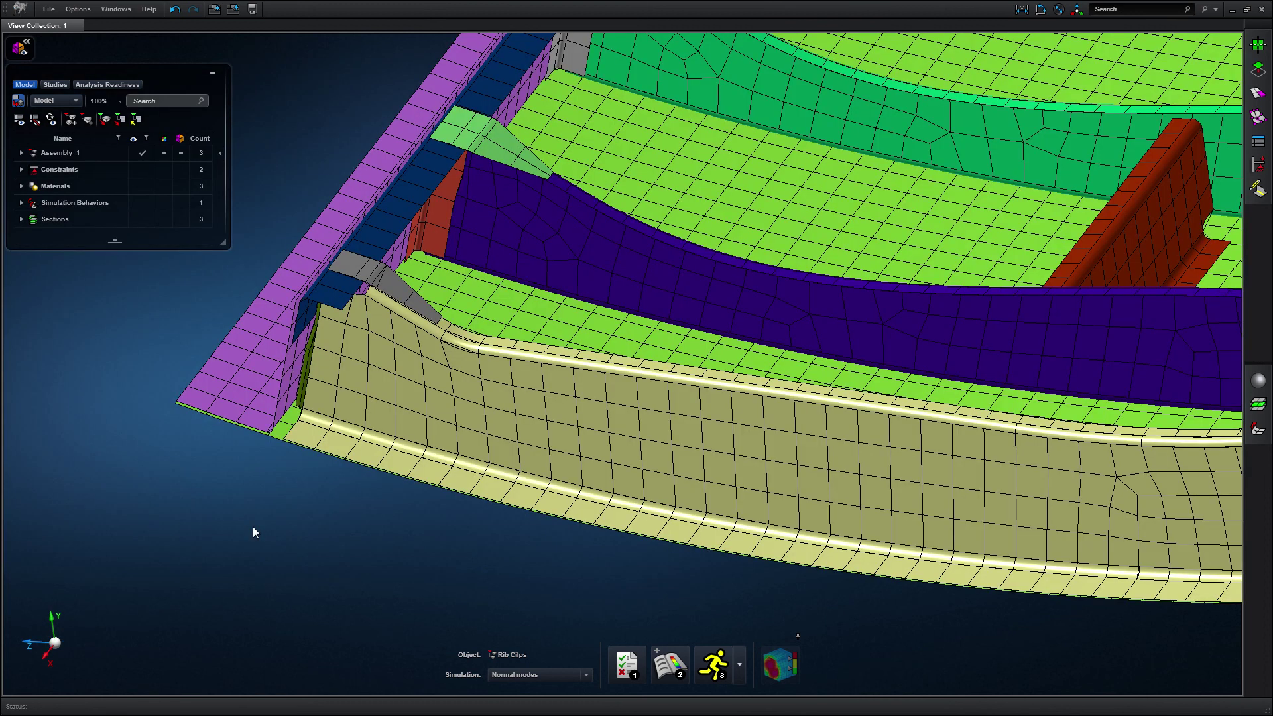
left_click(59, 154)
right_click(60, 154)
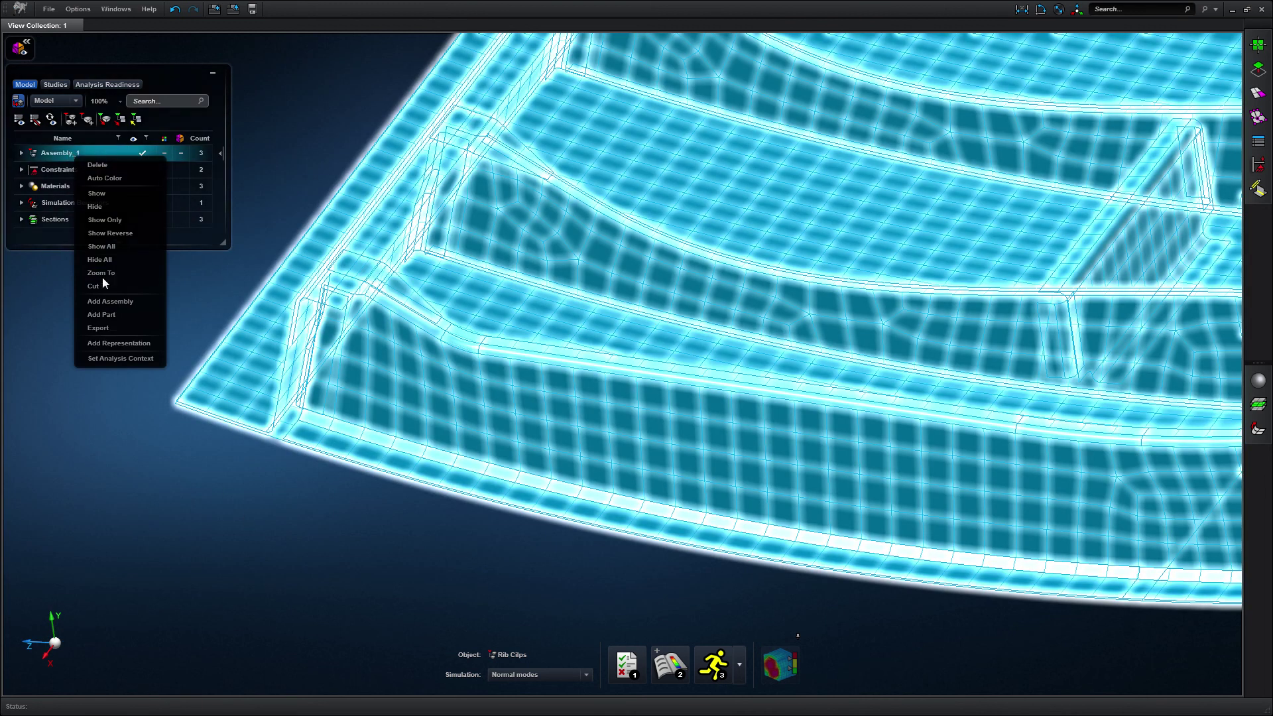
left_click(119, 360)
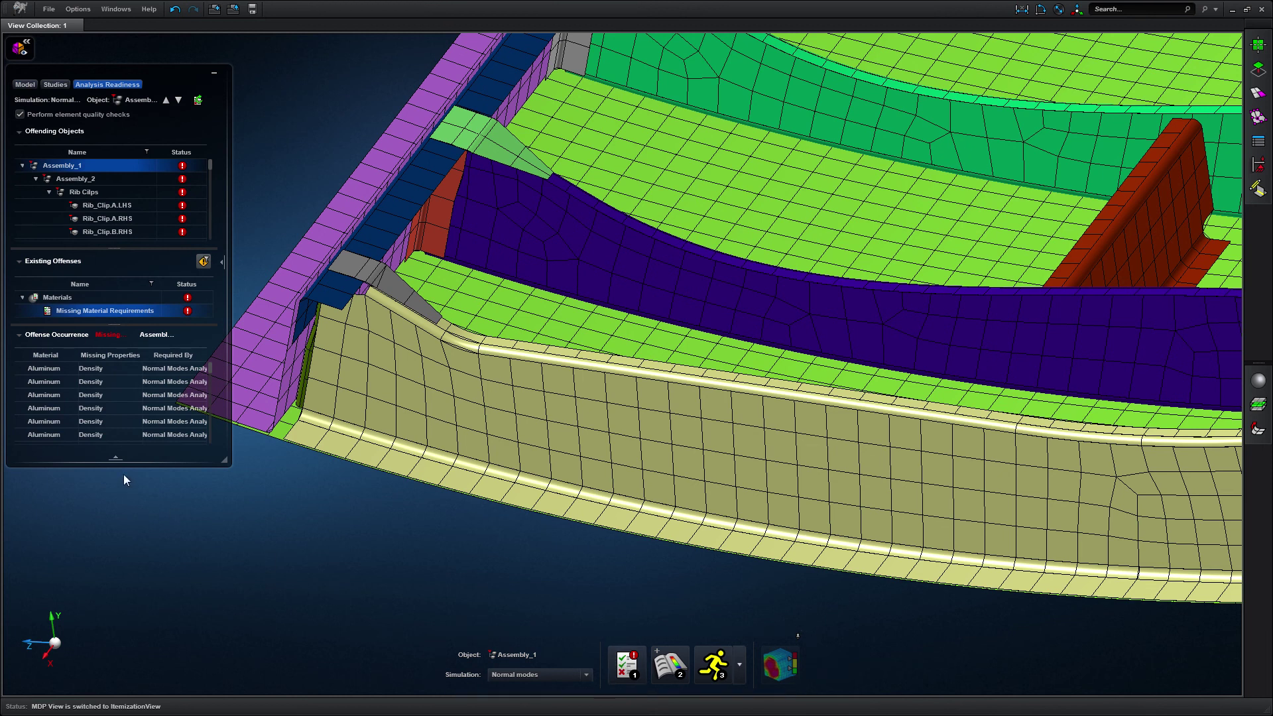
Set the Aluminum density to 2.80E-006 kg/mm³ and rerun the readiness check
left_click_drag(114, 457, 113, 574)
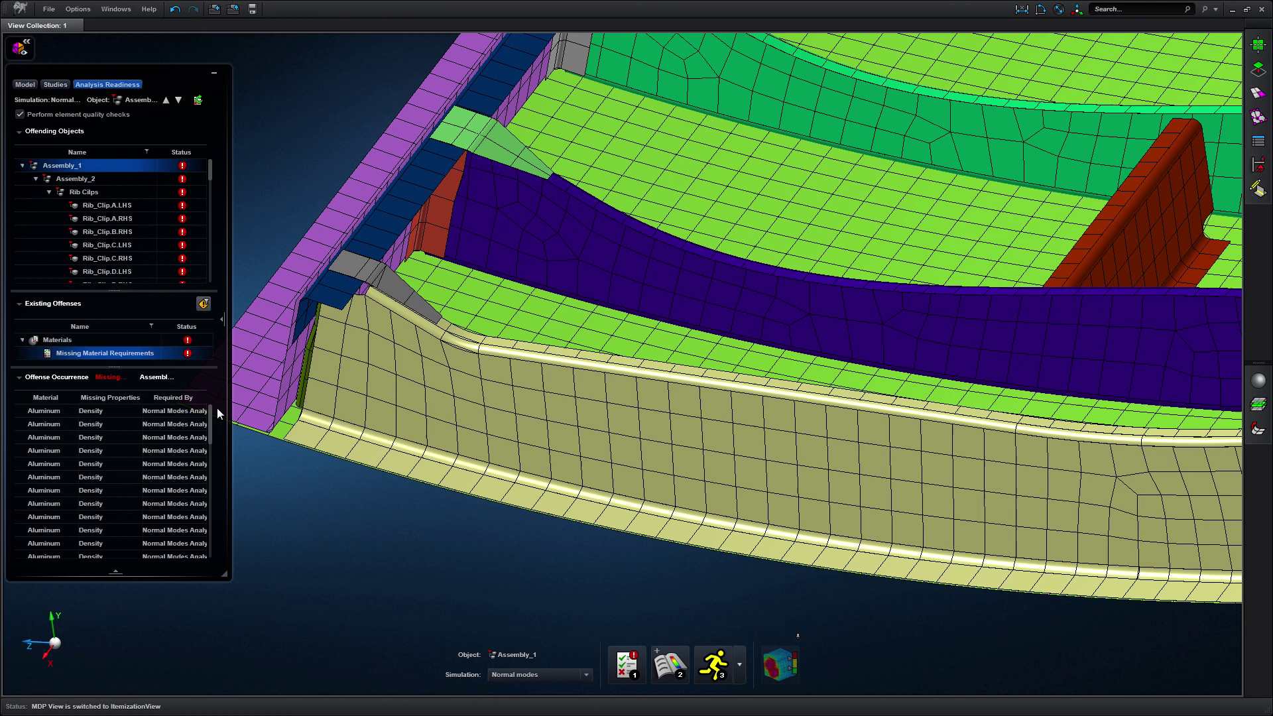
left_click_drag(212, 419, 210, 467)
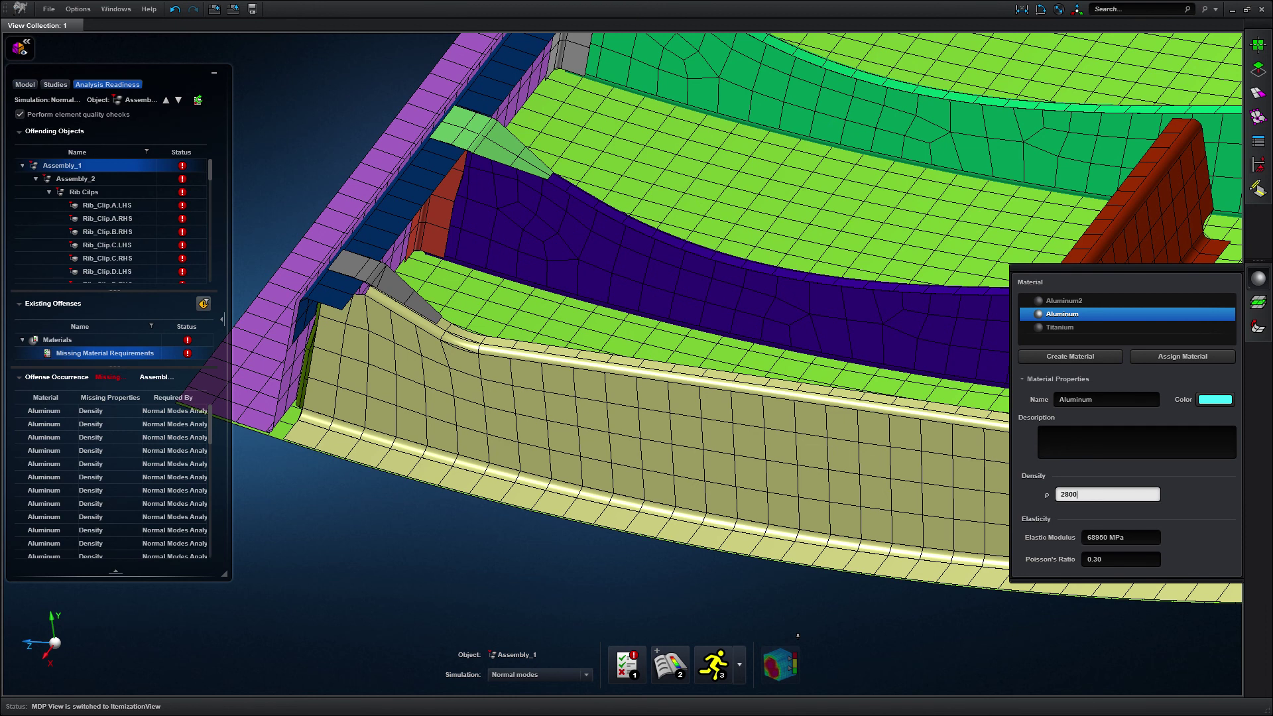
key("Return")
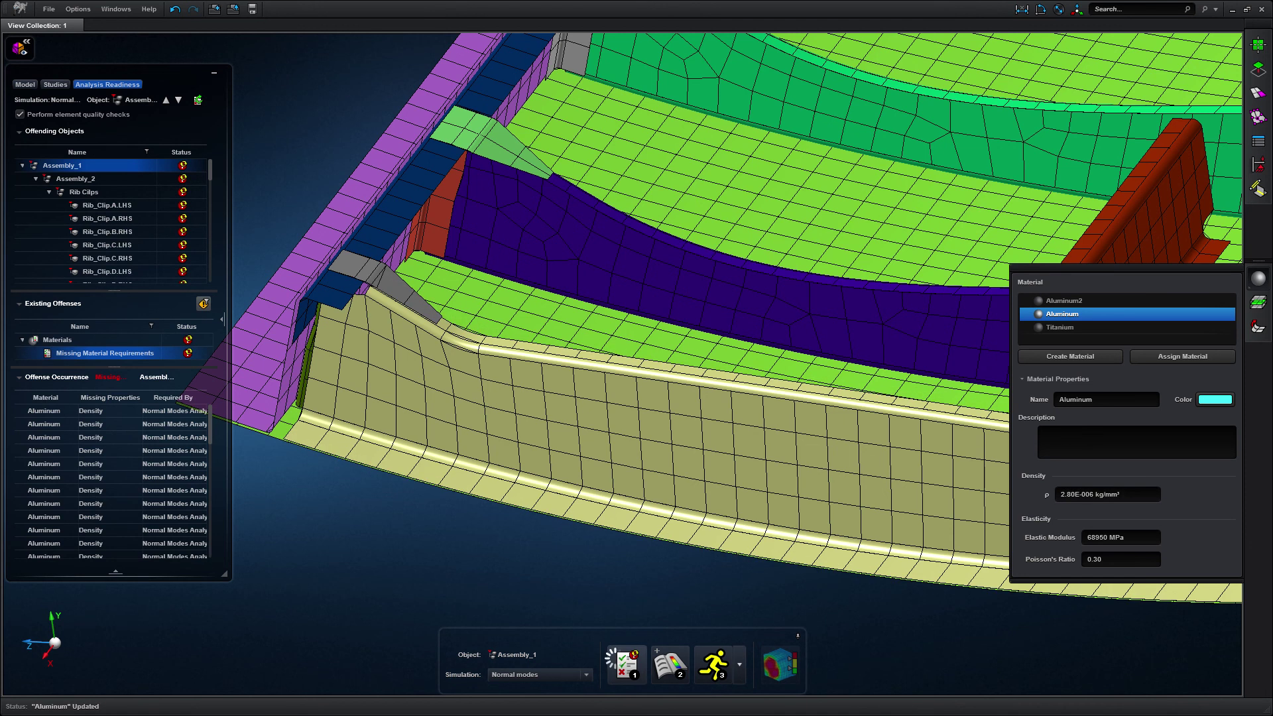
left_click(626, 664)
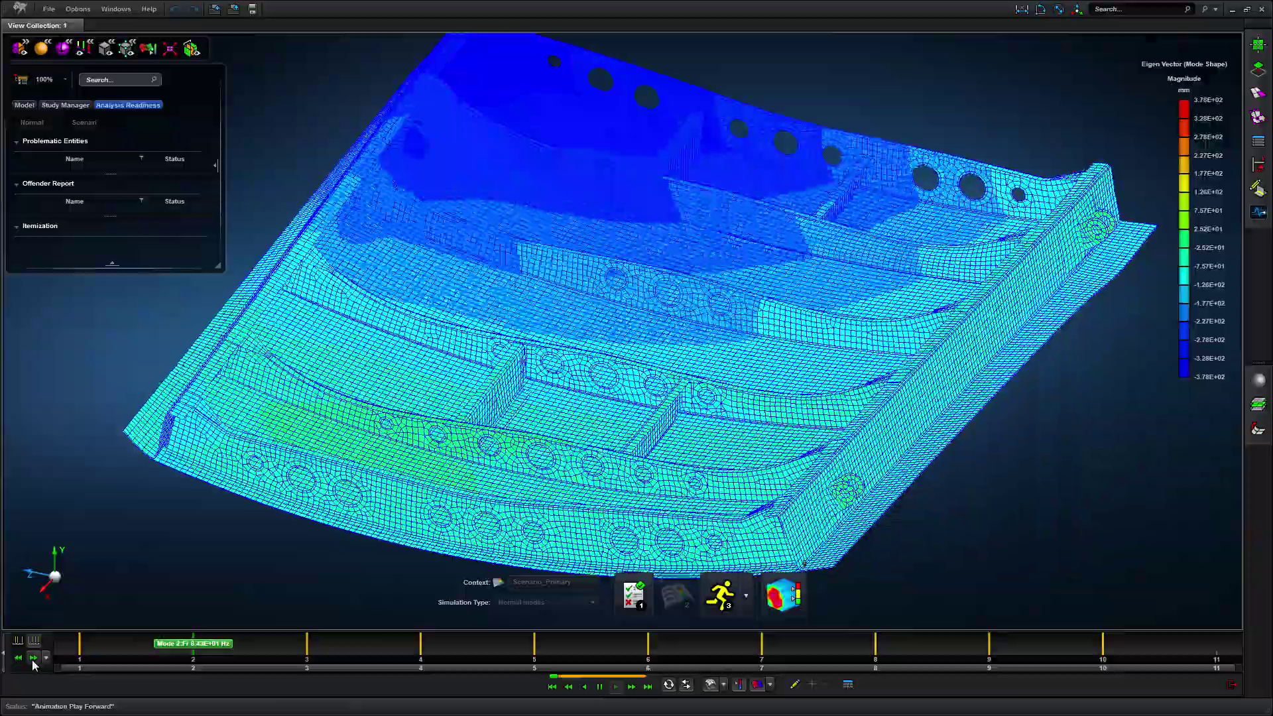